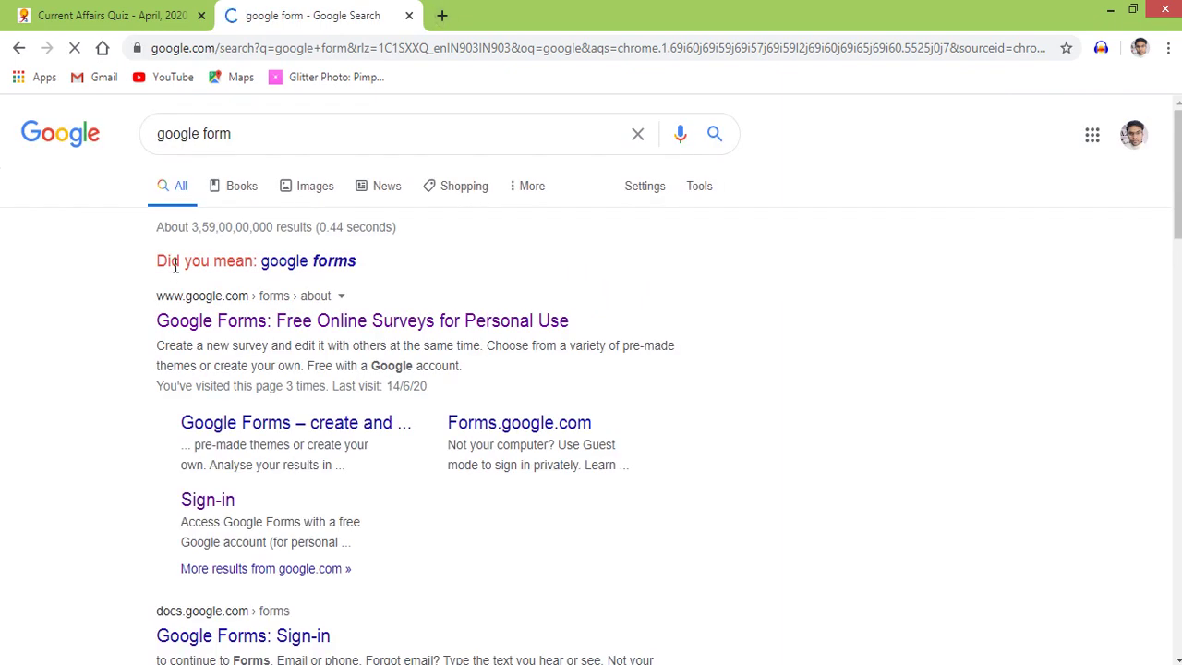
Open Google Forms from the search results and reach its home page
click(294, 323)
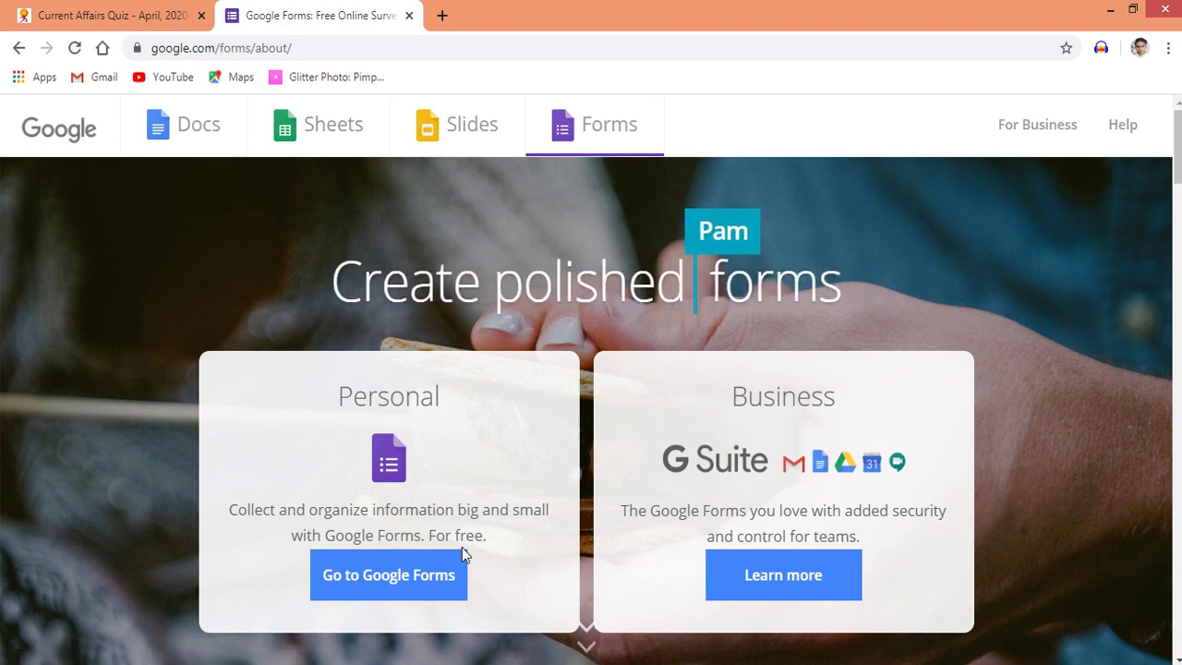
click(386, 570)
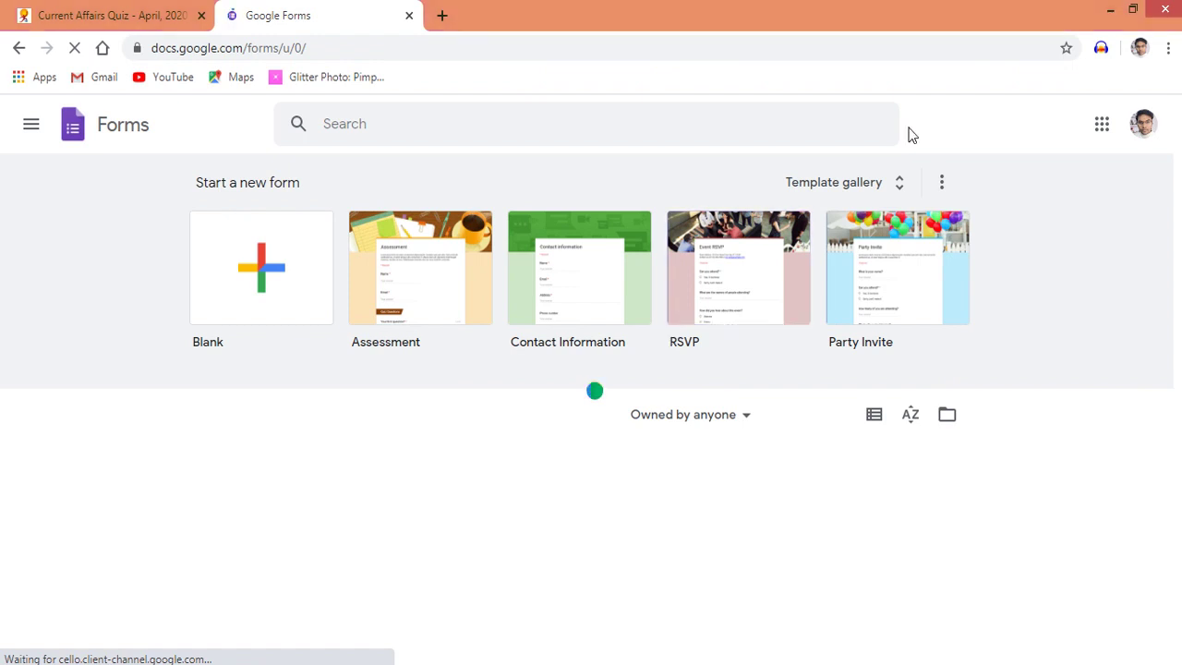
Browse the template gallery down to Education and start a form from the Assessment template
click(900, 195)
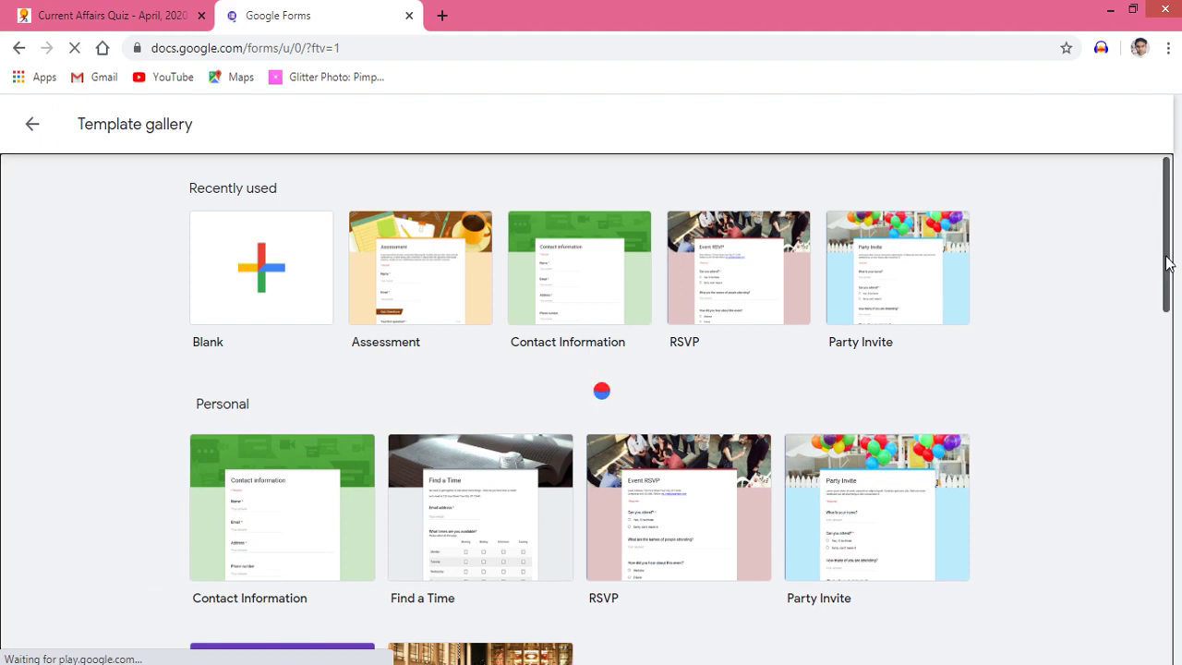
drag(1169, 259, 1179, 256)
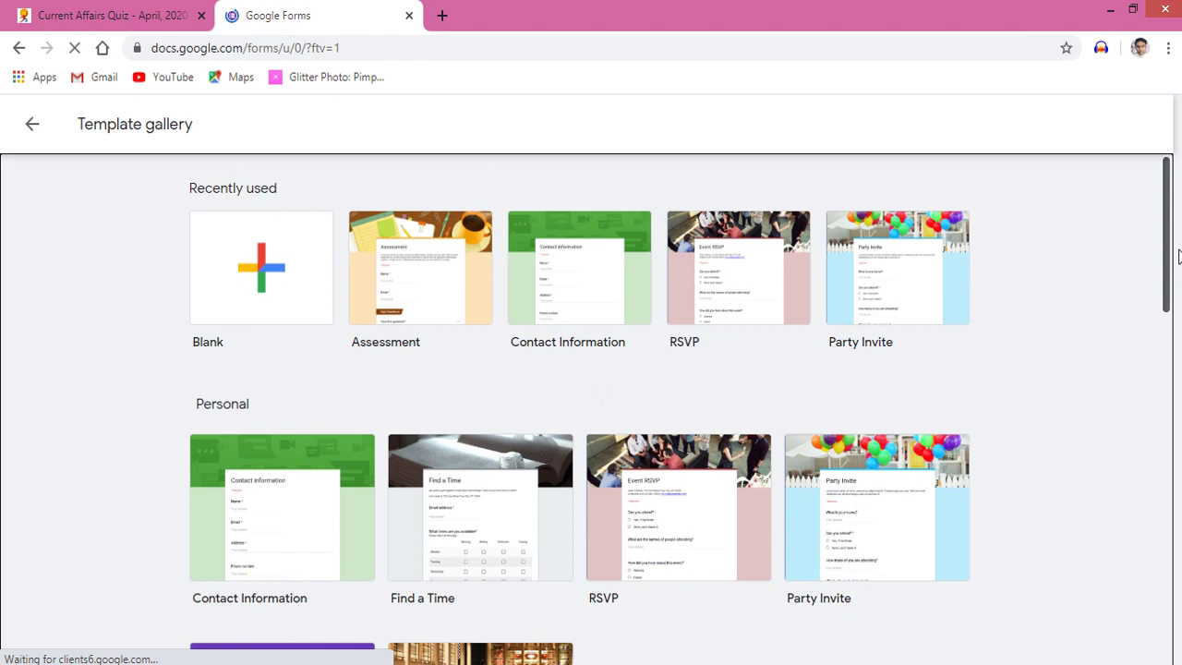
drag(1179, 255, 1179, 629)
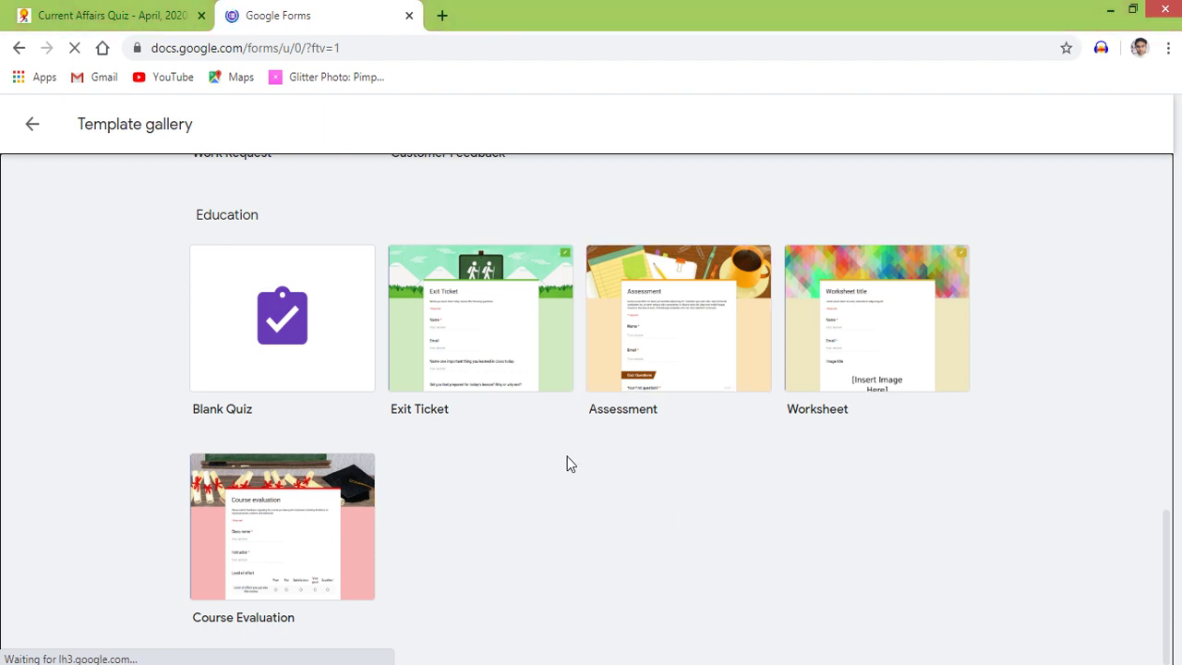
click(678, 341)
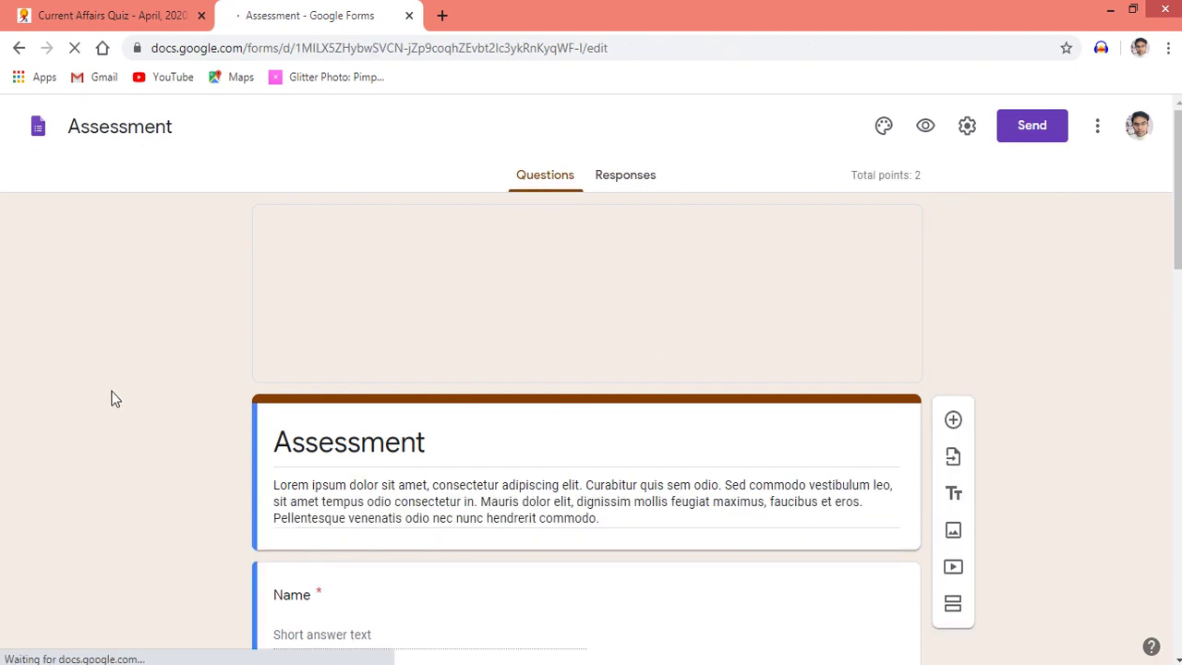
Scroll through the new Assessment form to review its Name, Email and three sample questions
scroll(111, 399, down, 1)
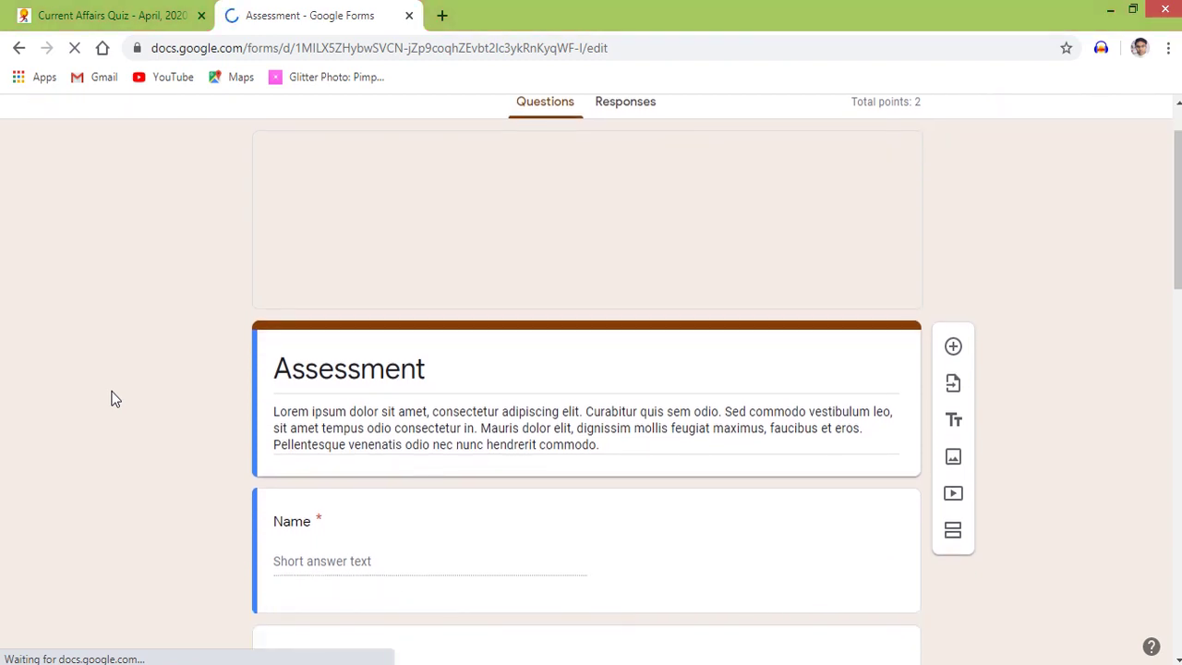
scroll(111, 399, down, 4)
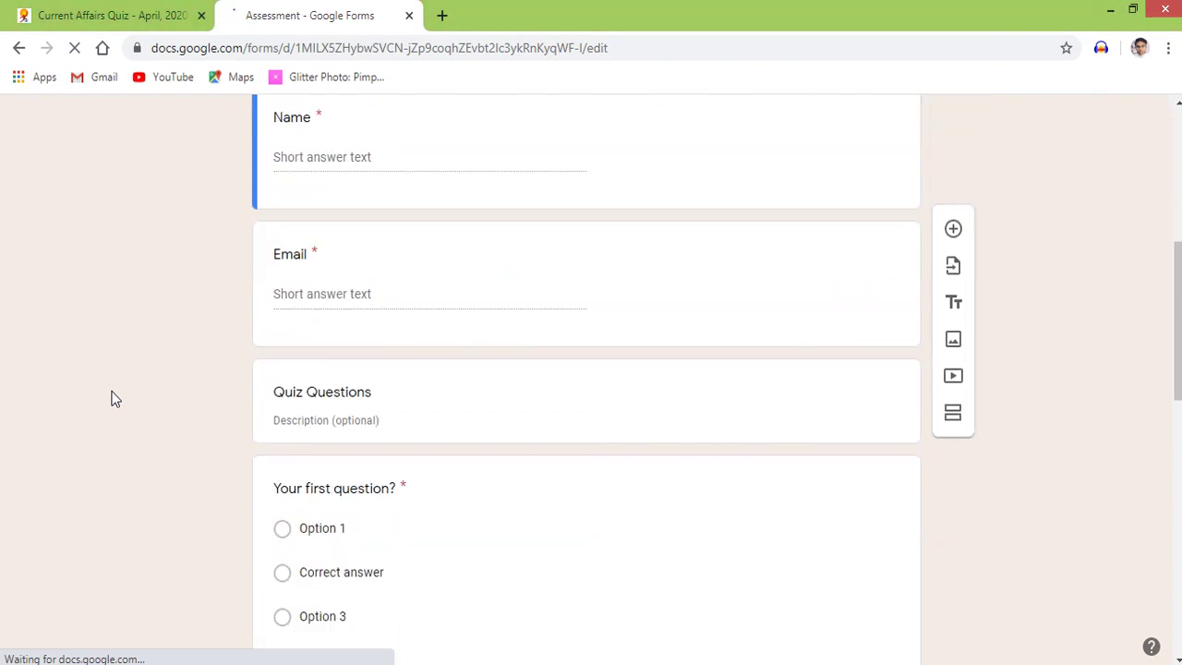
scroll(111, 399, down, 6)
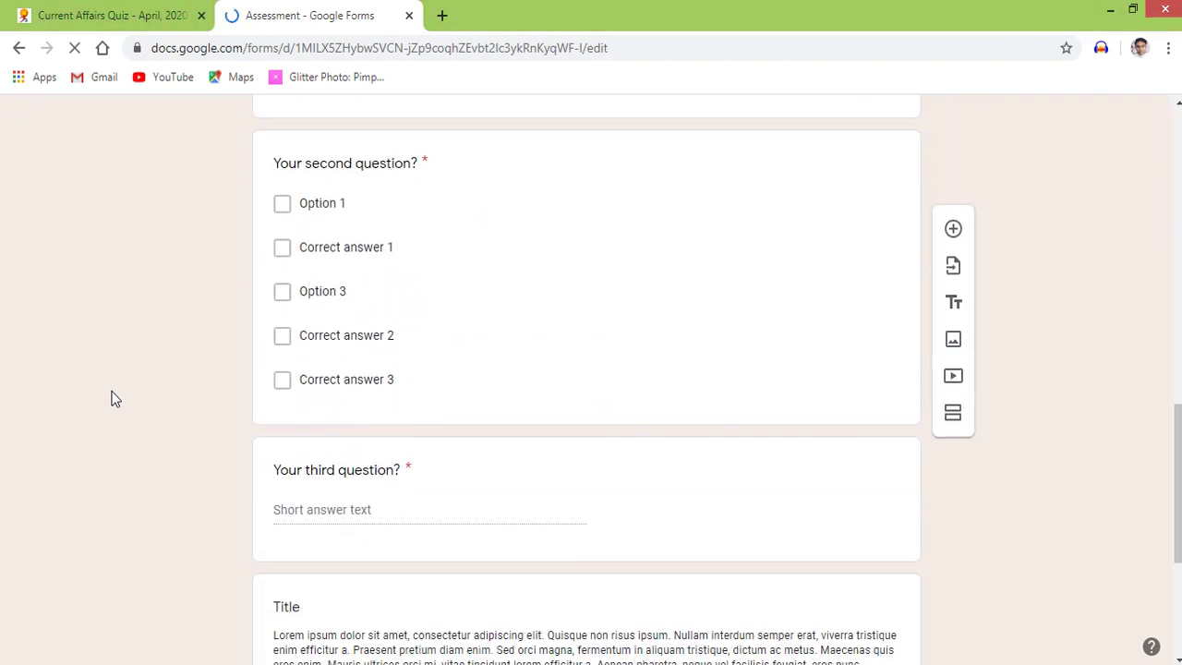
scroll(110, 399, down, 3)
scroll(111, 398, up, 10)
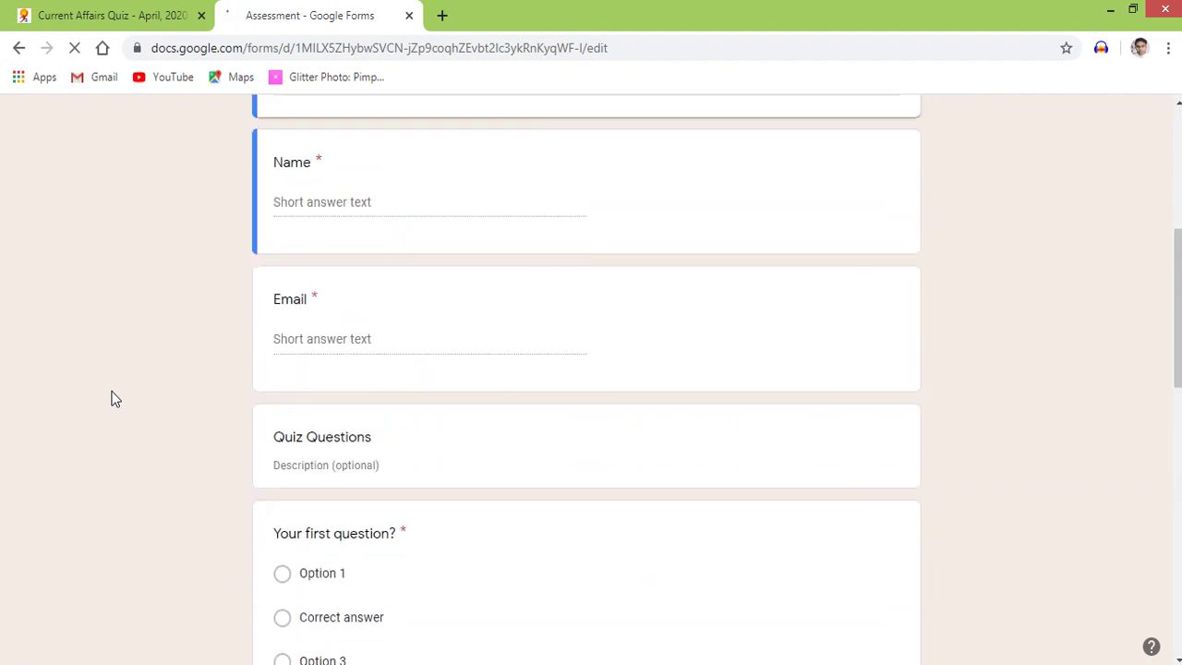
scroll(111, 399, up, 5)
scroll(111, 399, down, 1)
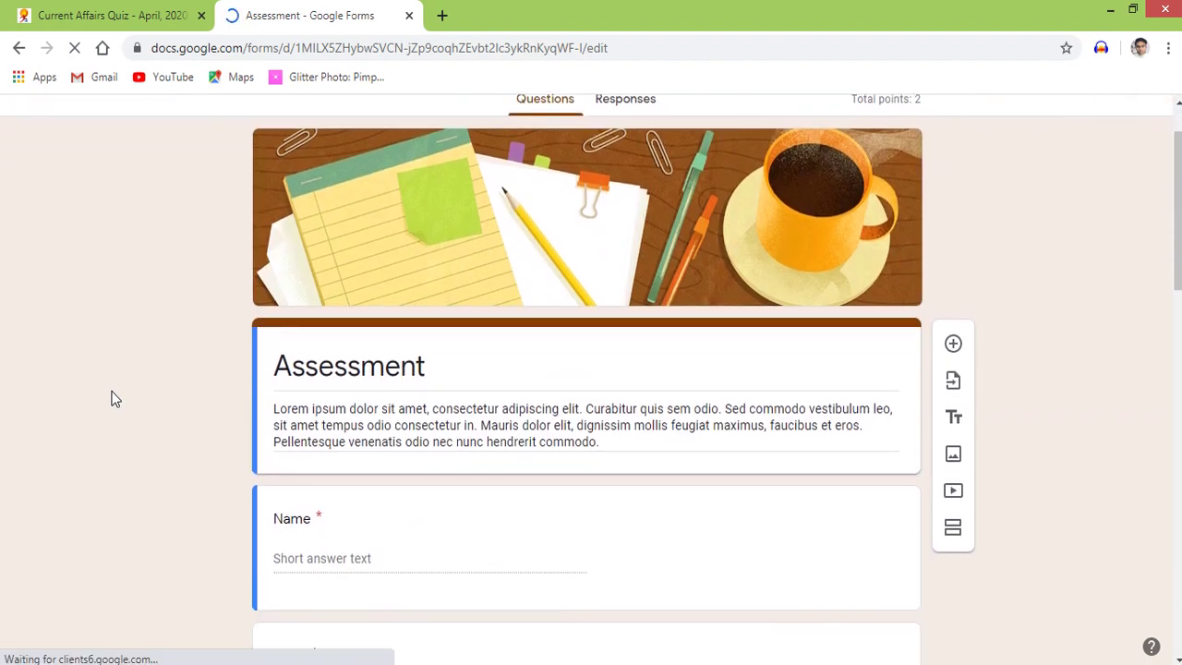
scroll(111, 399, down, 2)
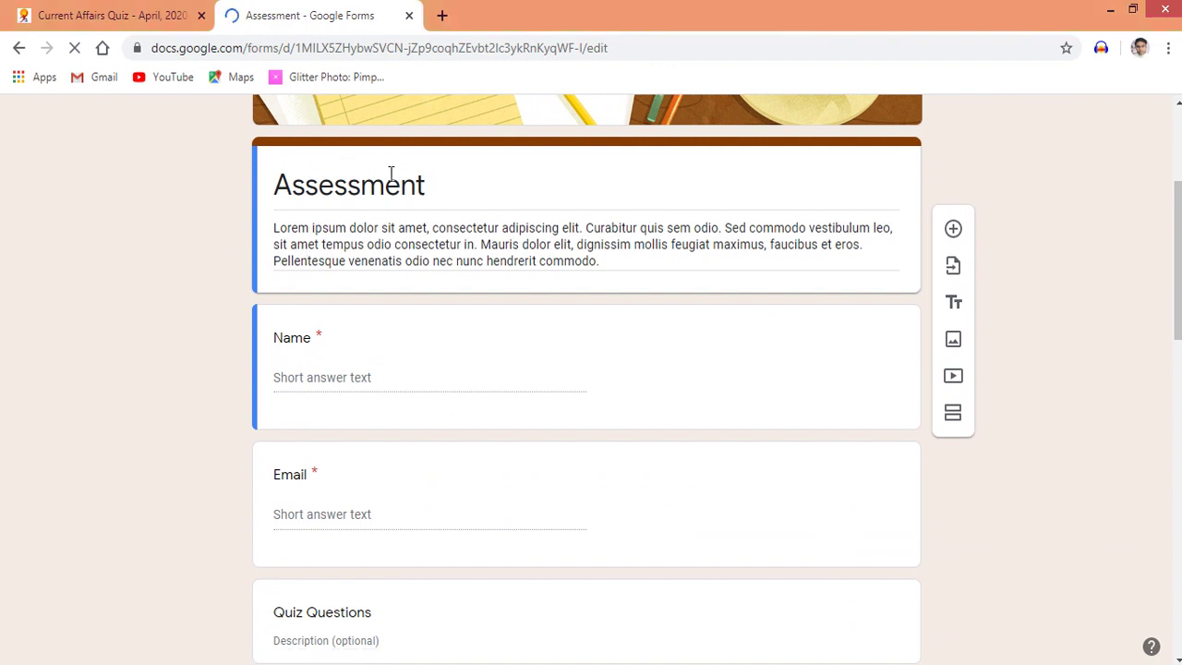
Retitle the form 'Paper' and delete the sample description paragraph
double_click(453, 185)
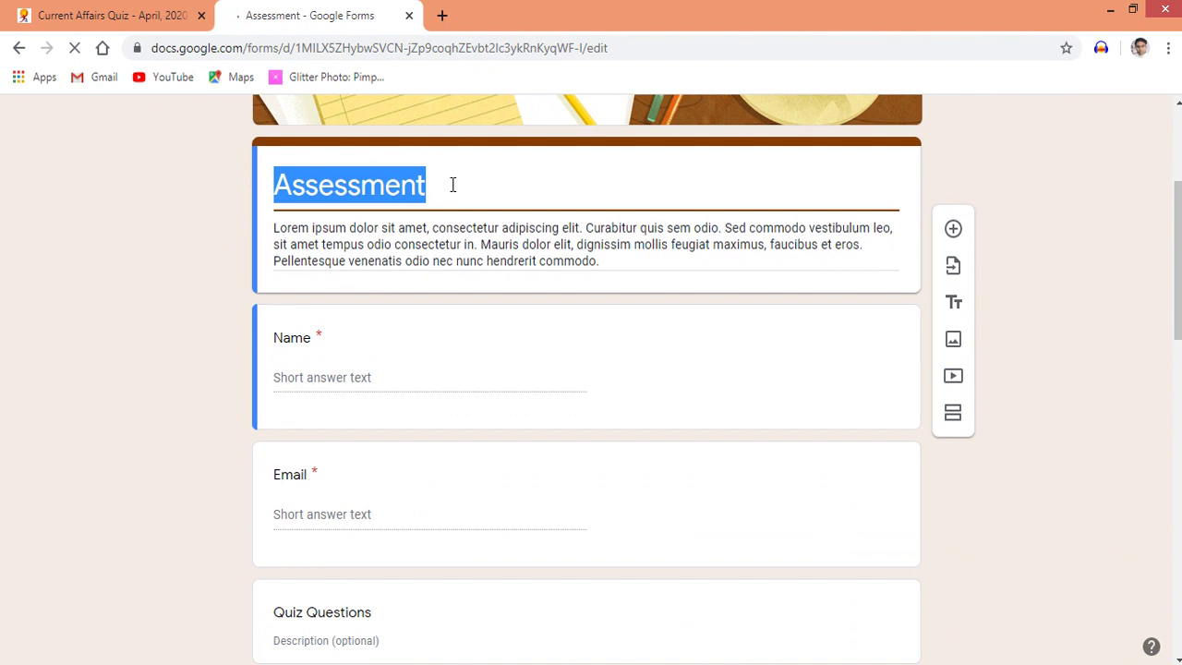
text(P)
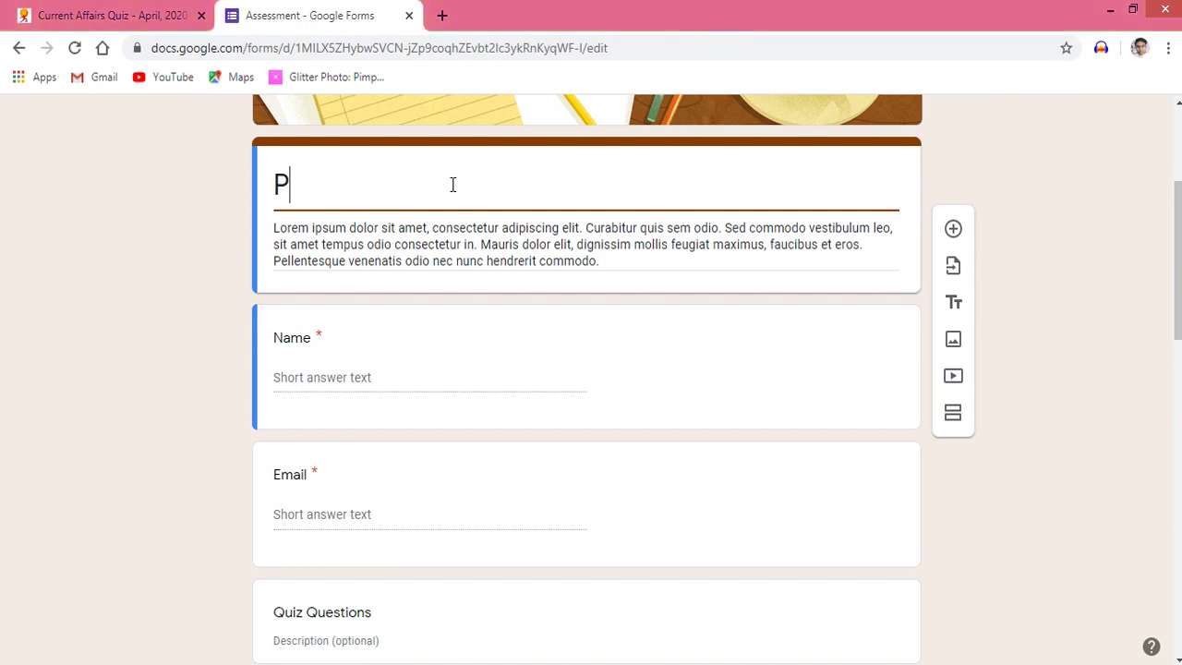
text(aper)
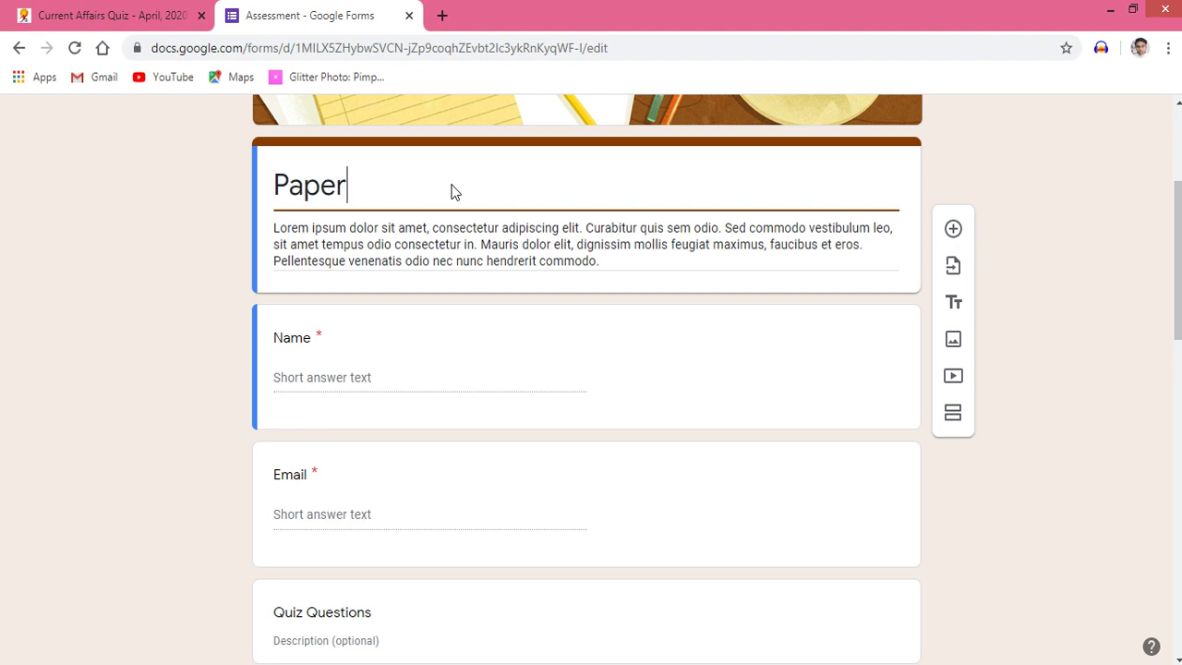
triple_click(605, 260)
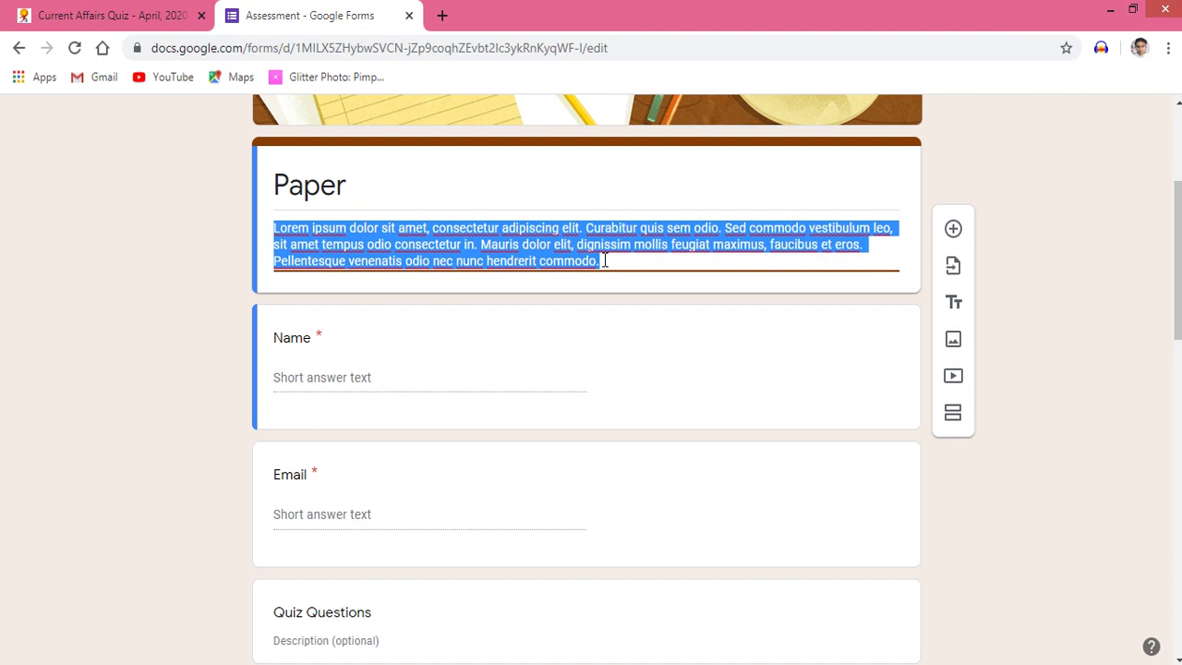
key(BackSpace)
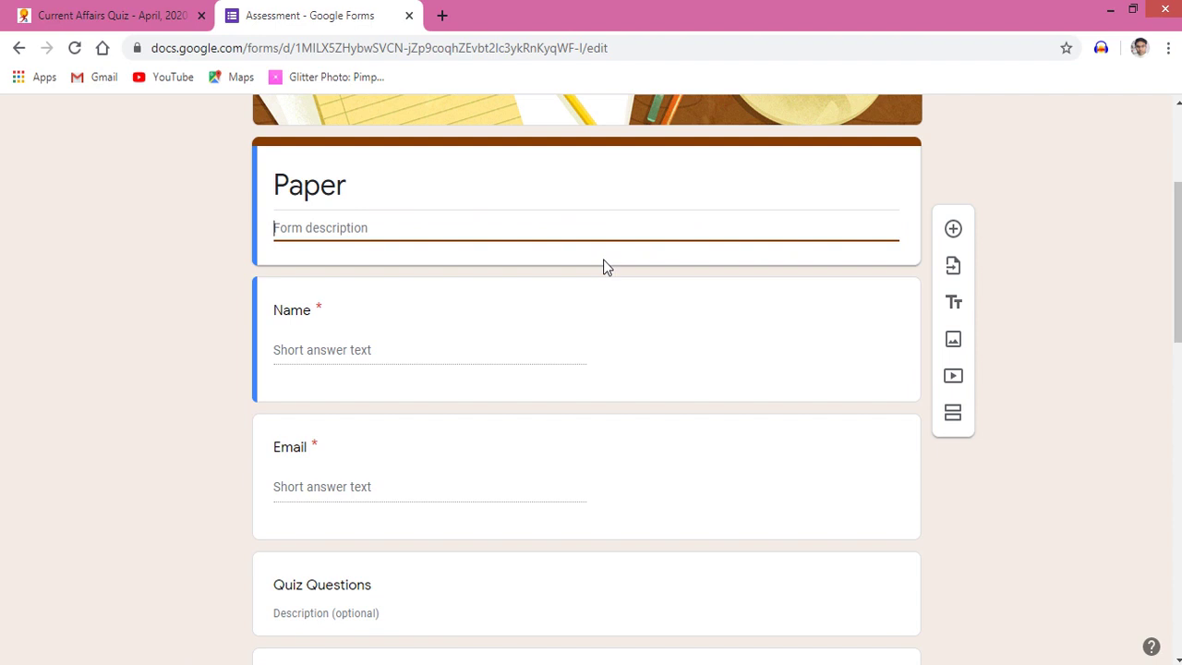
click(405, 348)
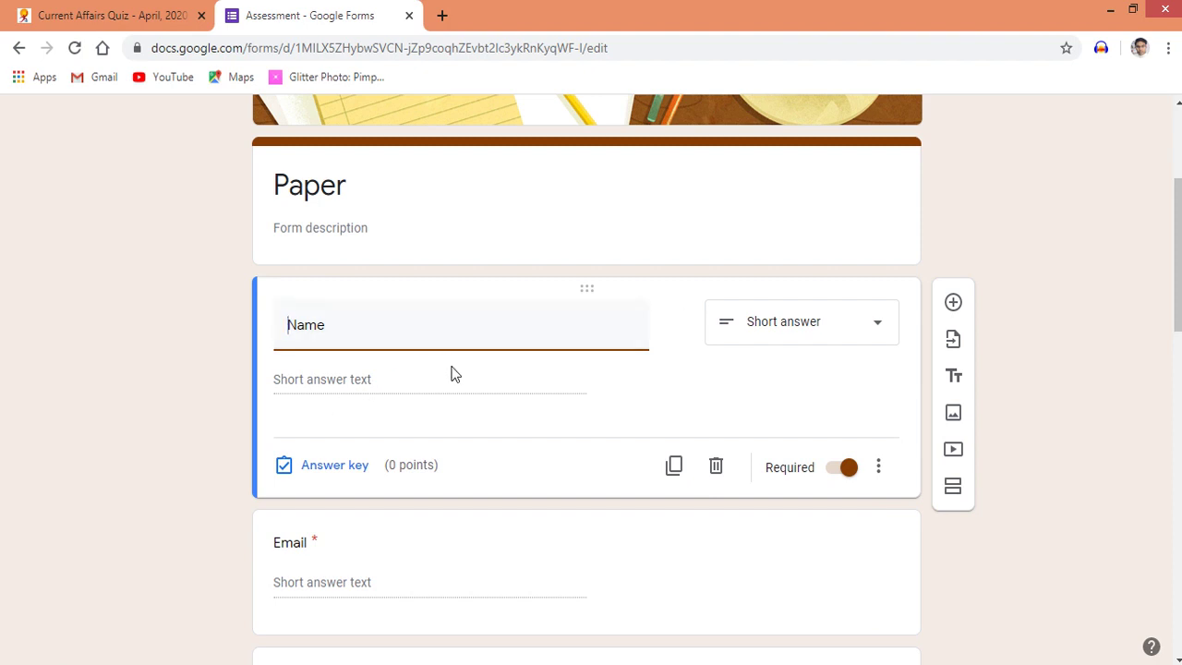
Scroll down to the first sample quiz question and select it for editing
click(232, 566)
scroll(232, 566, down, 3)
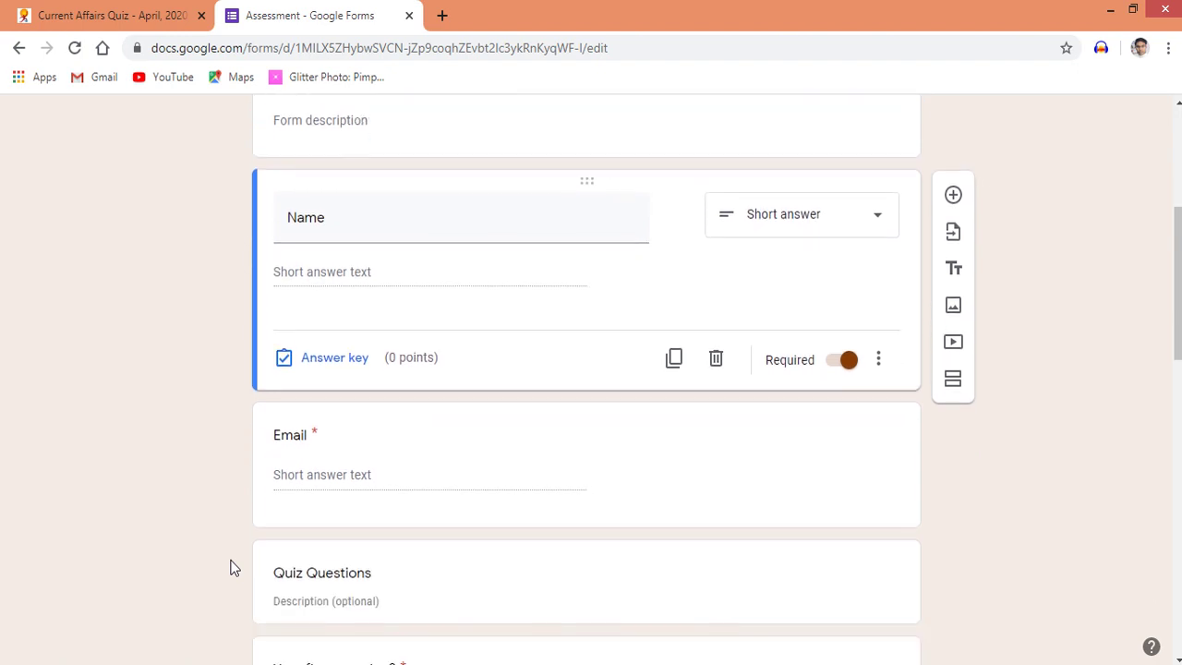
scroll(232, 566, down, 2)
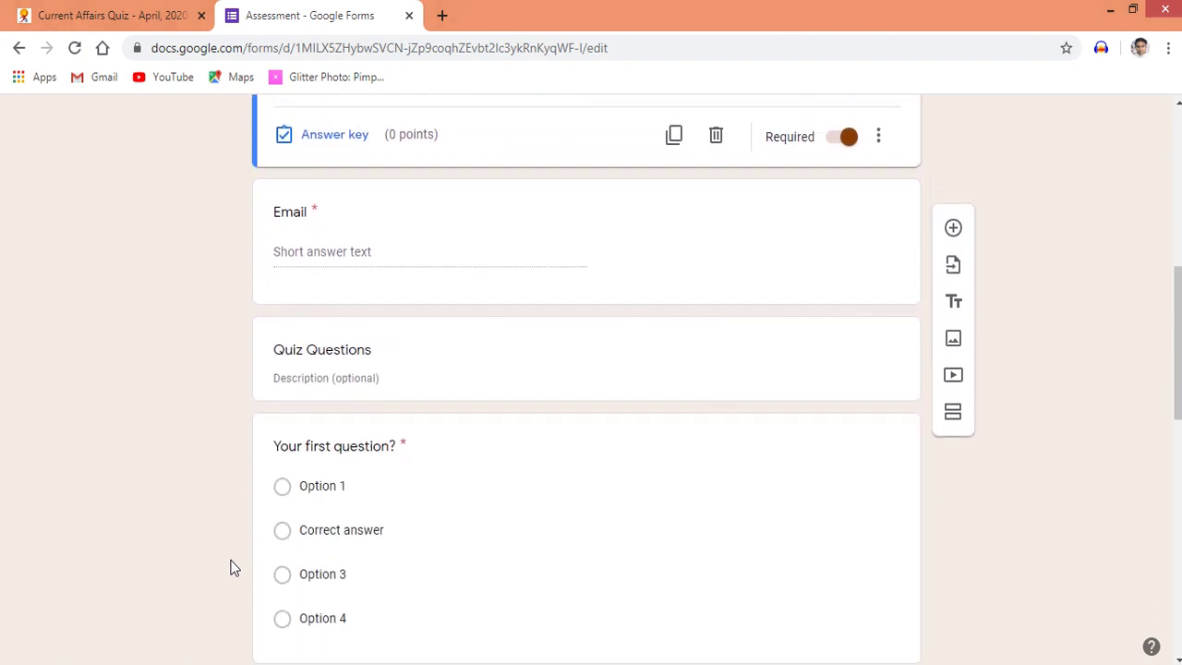
scroll(232, 566, down, 1)
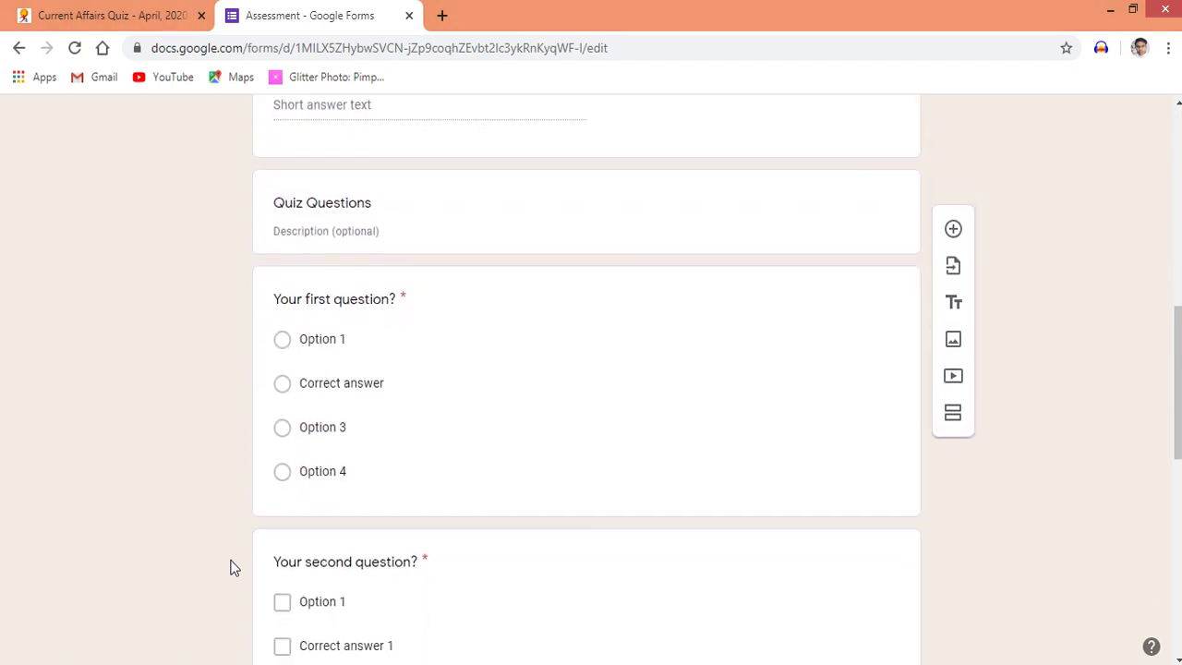
click(412, 303)
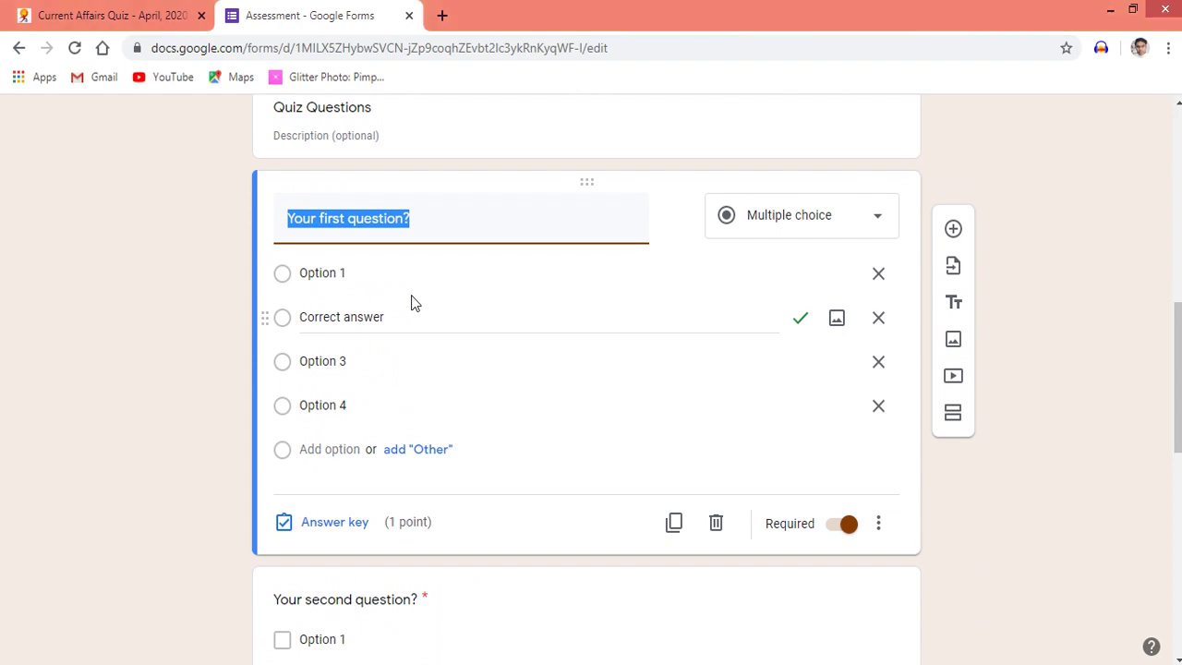
Copy the statehood-day question from the GKToday page and paste it as the first question
click(128, 16)
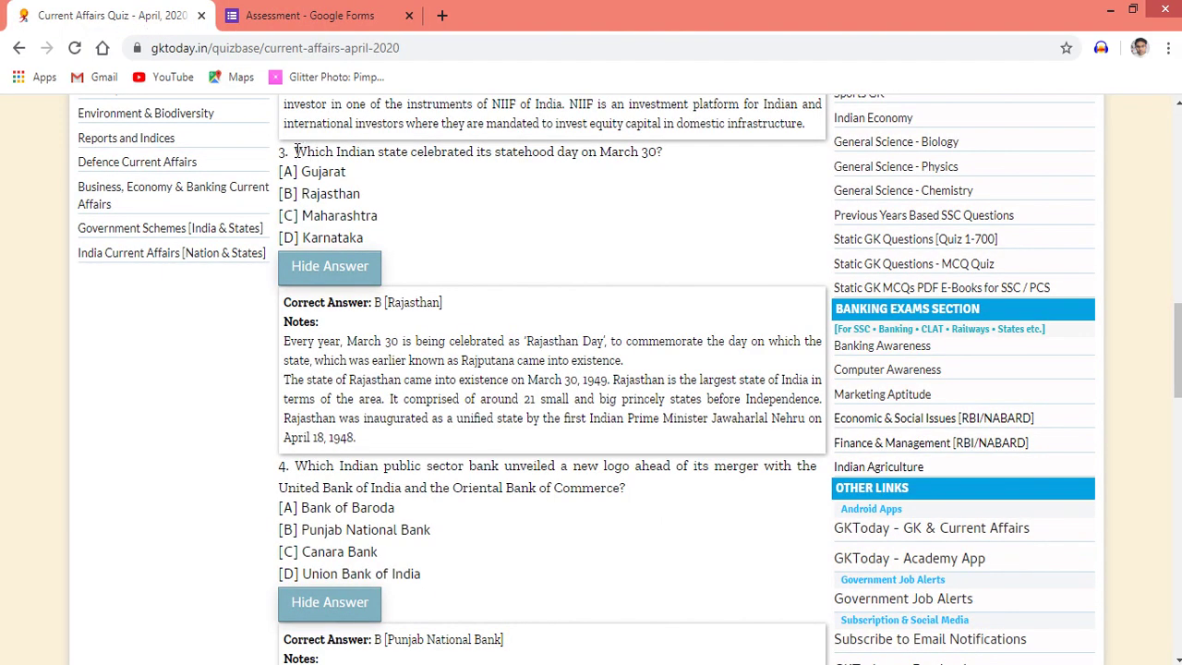
drag(295, 151, 671, 158)
key(ctrl+c)
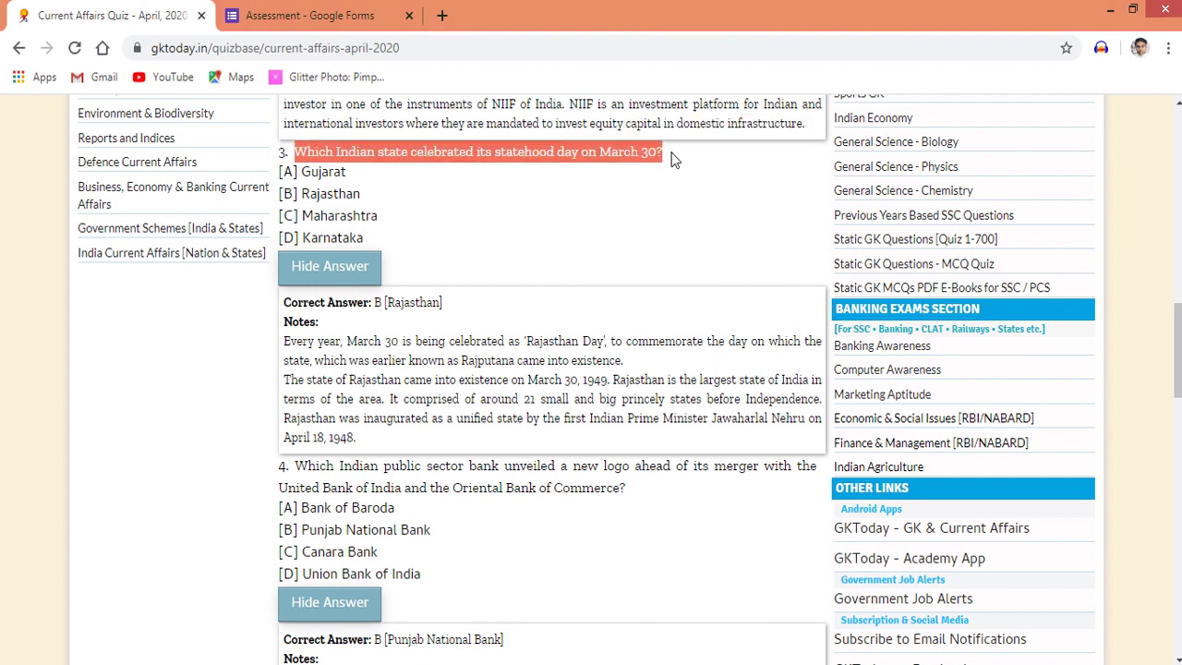
click(265, 16)
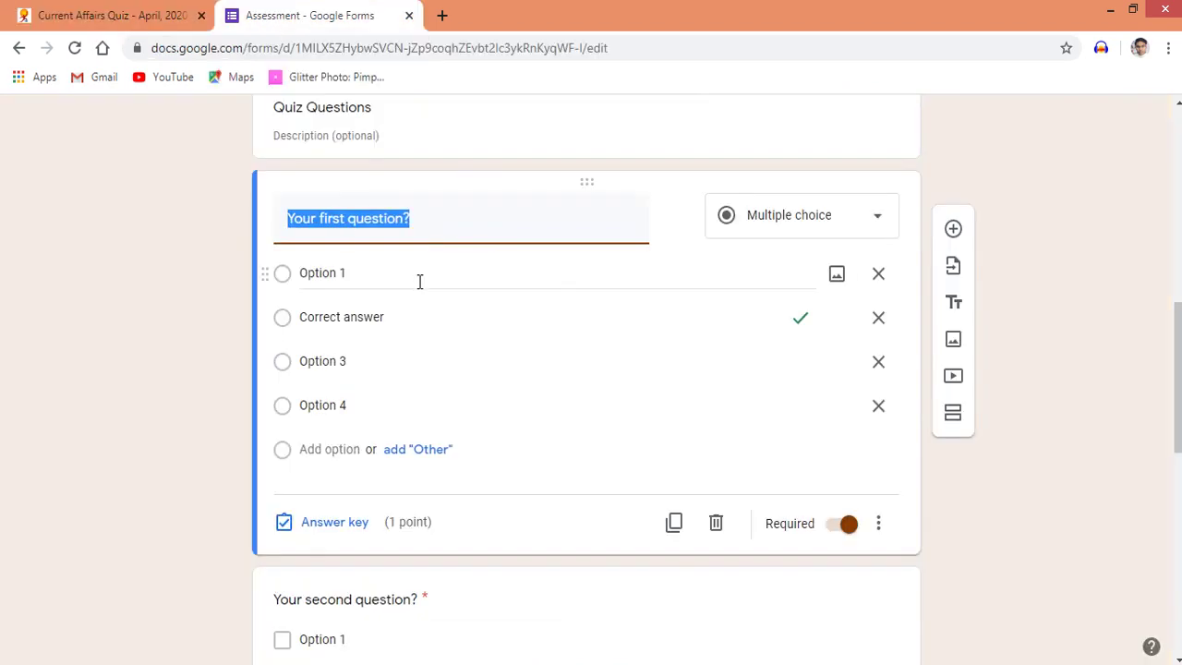
key(ctrl+v)
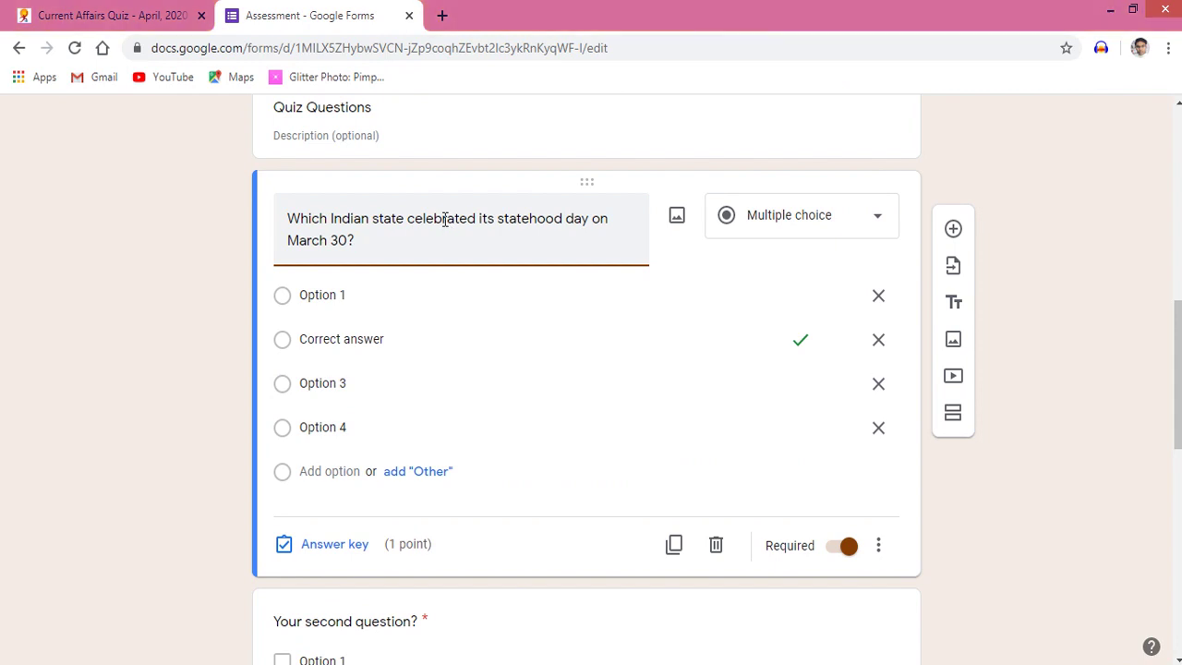
click(877, 221)
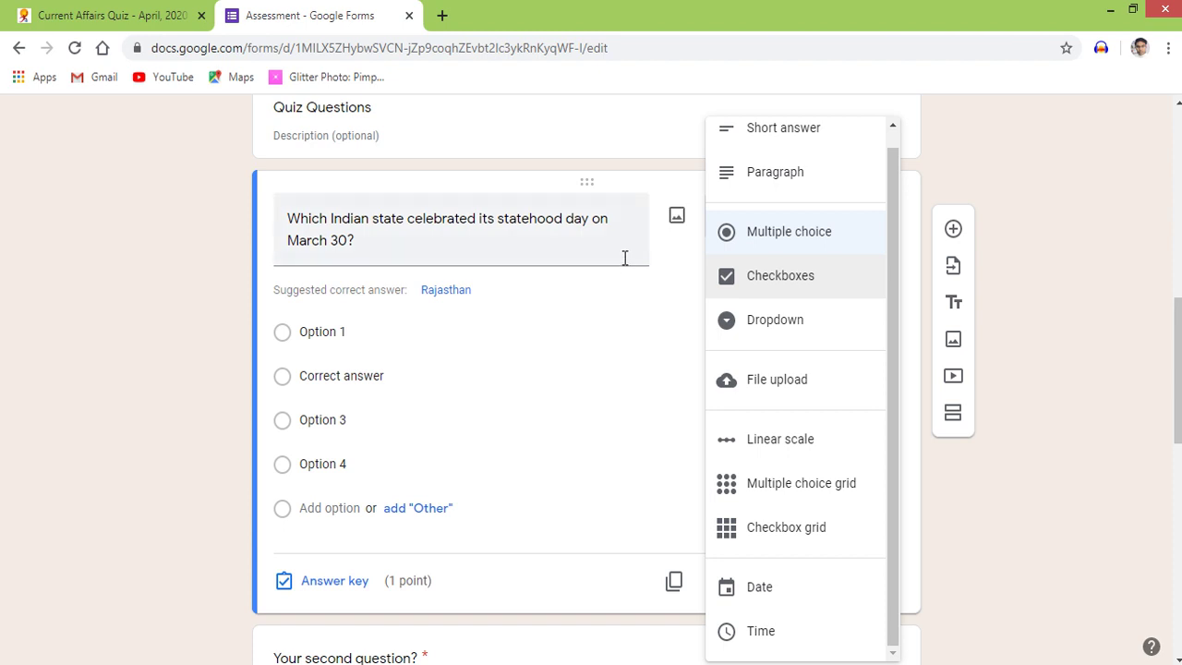
click(788, 248)
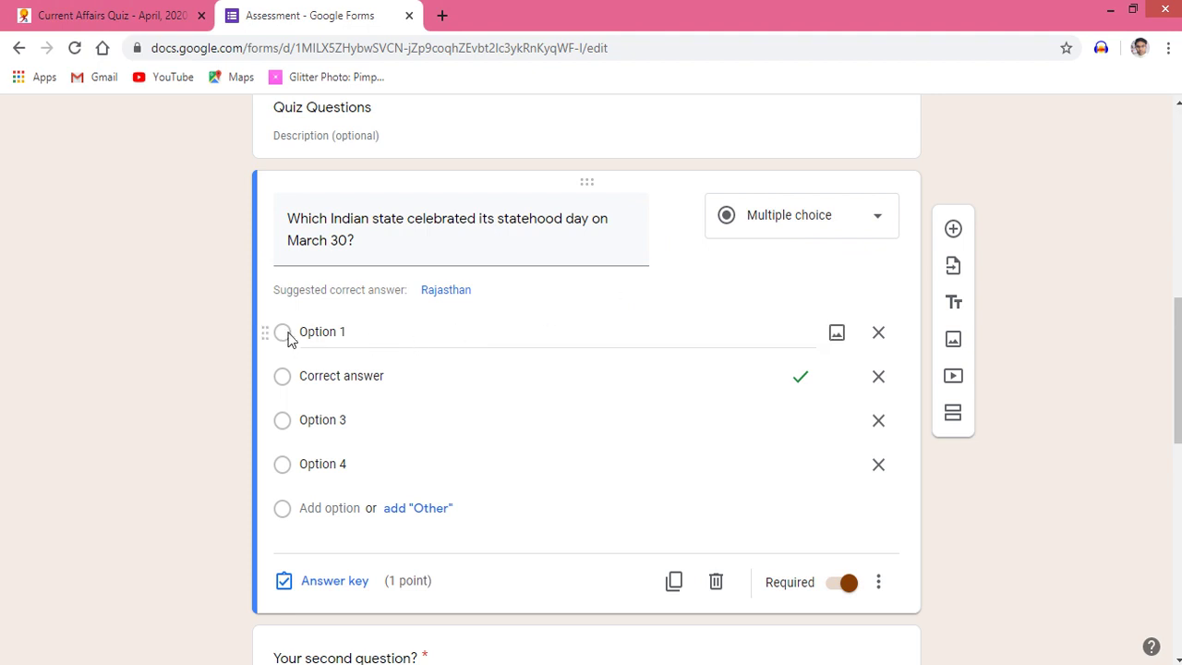
Enter the four answer choices Gujrat, Maharashtra, Rajasthan and Uttar Pradesh
click(347, 331)
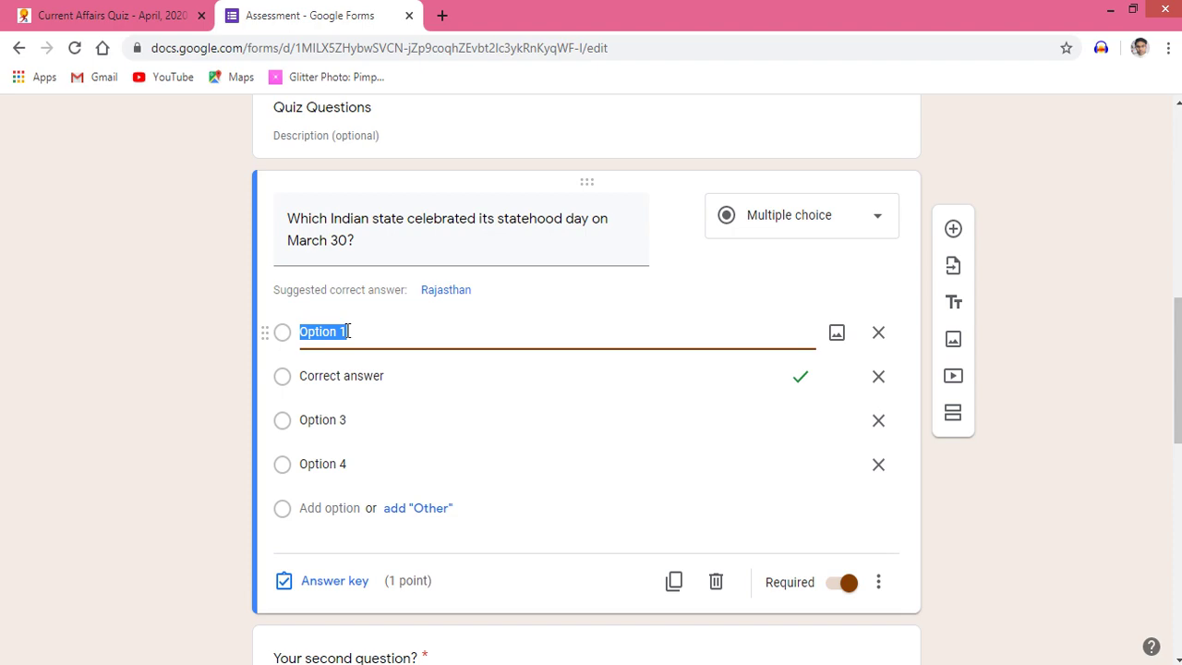
click(118, 15)
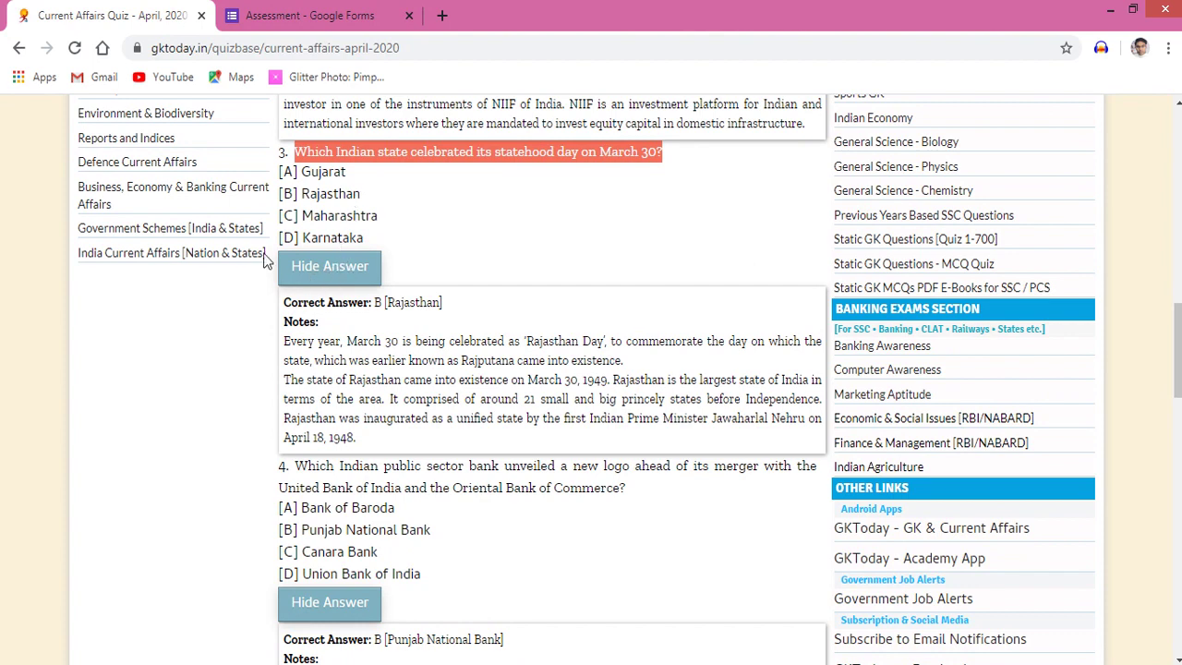
click(339, 12)
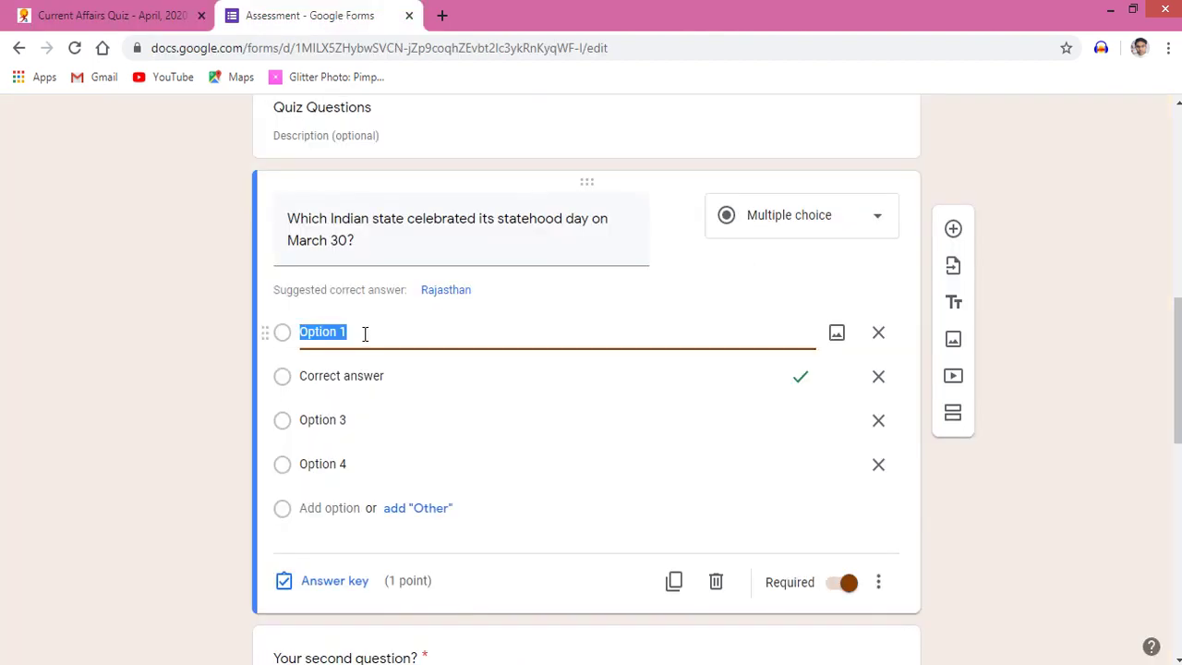
text(Gujrat)
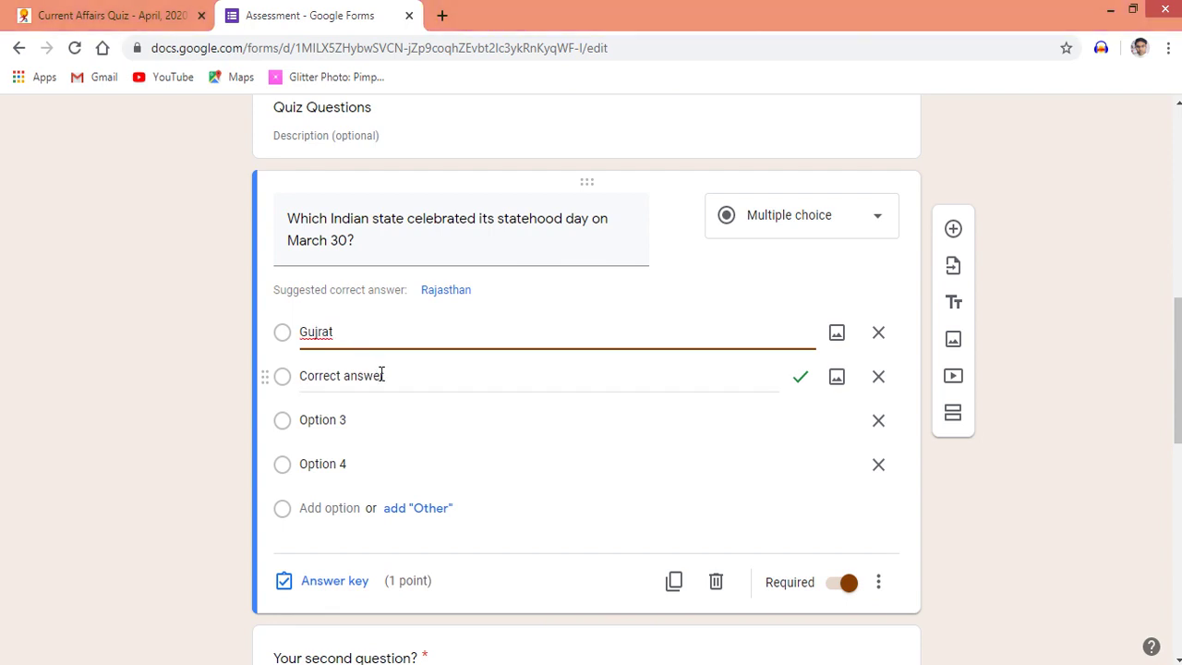
click(395, 378)
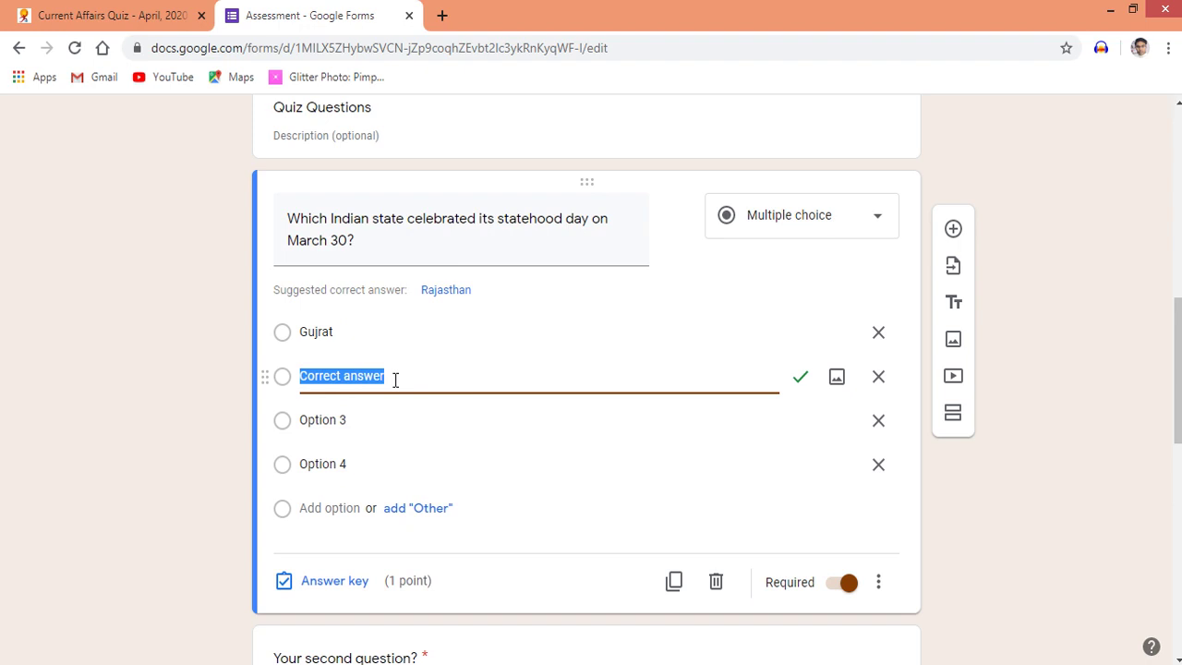
text(Mah)
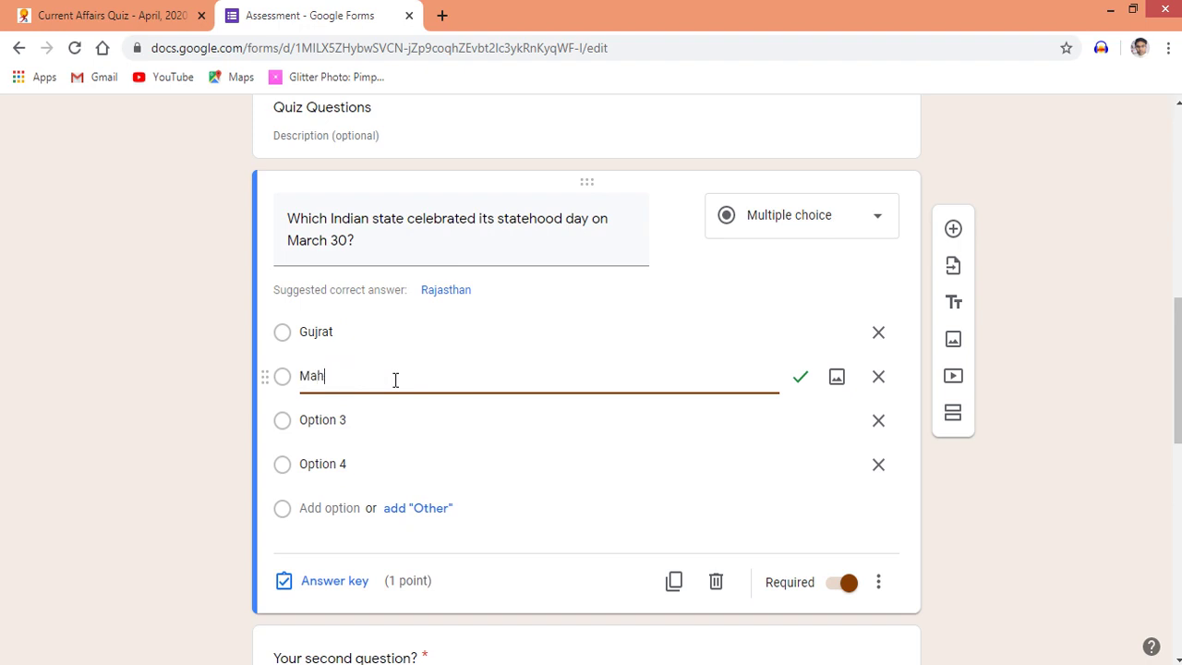
text(arashtra)
click(362, 425)
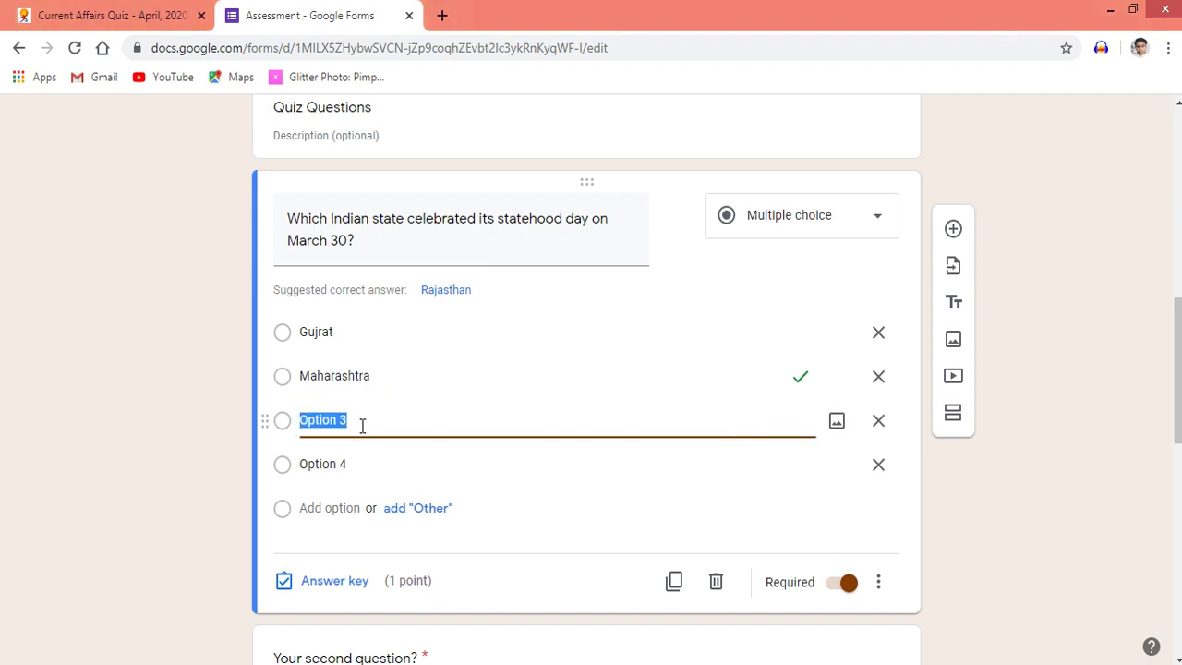
text(Rajasthan)
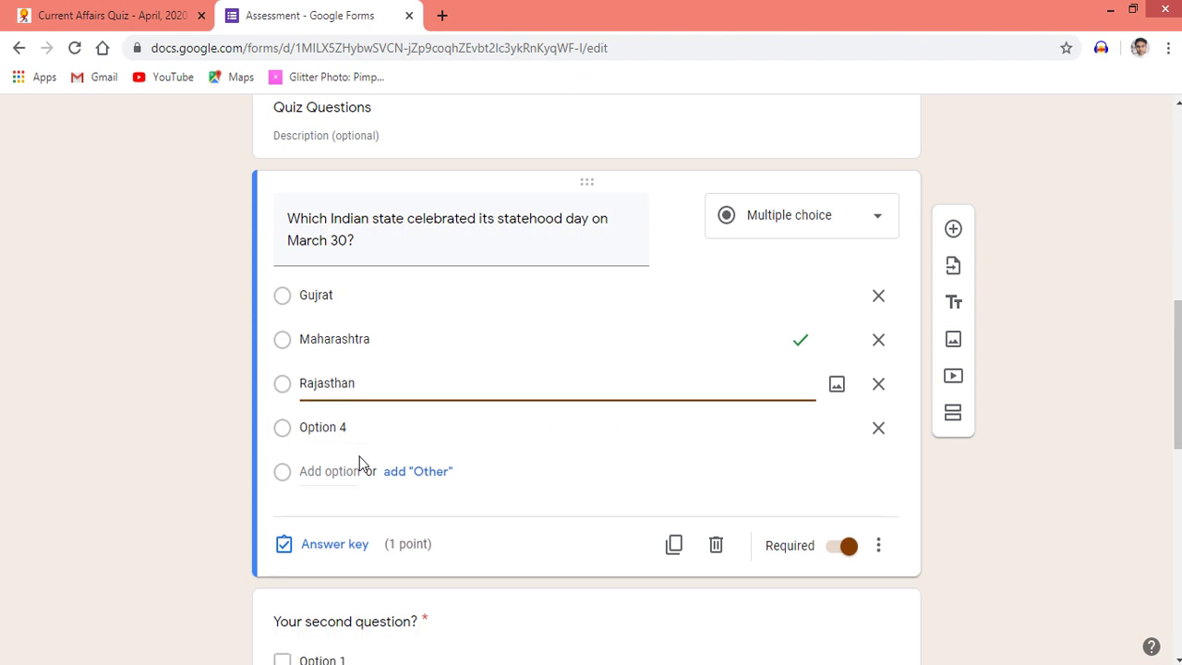
click(357, 430)
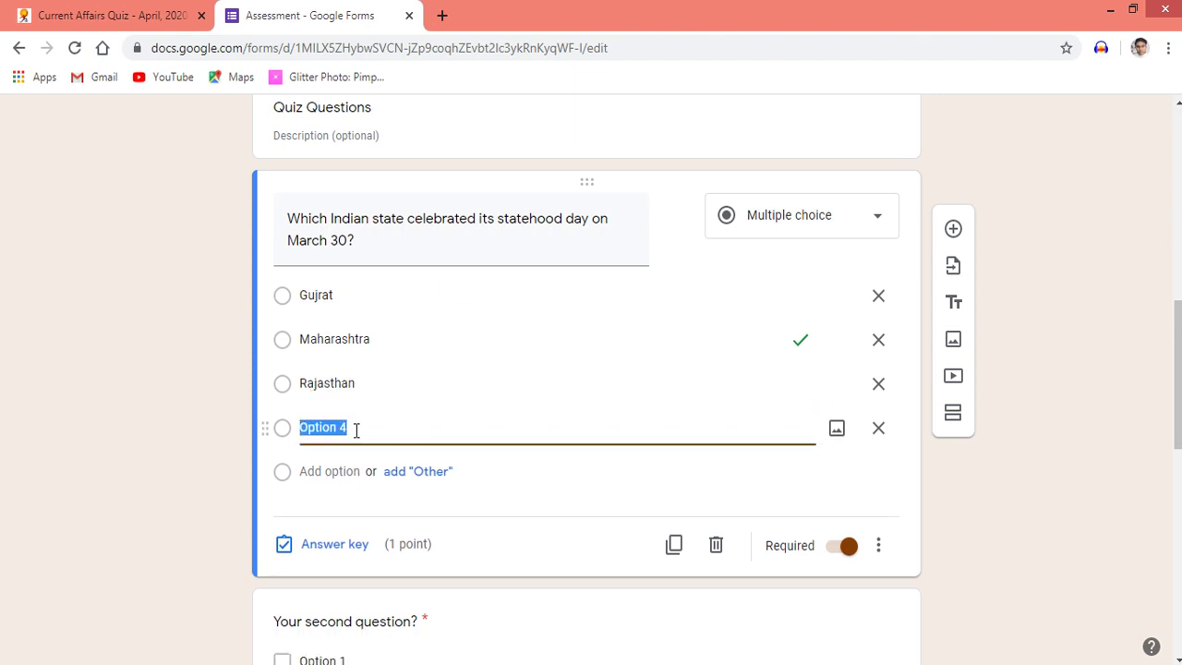
text(U)
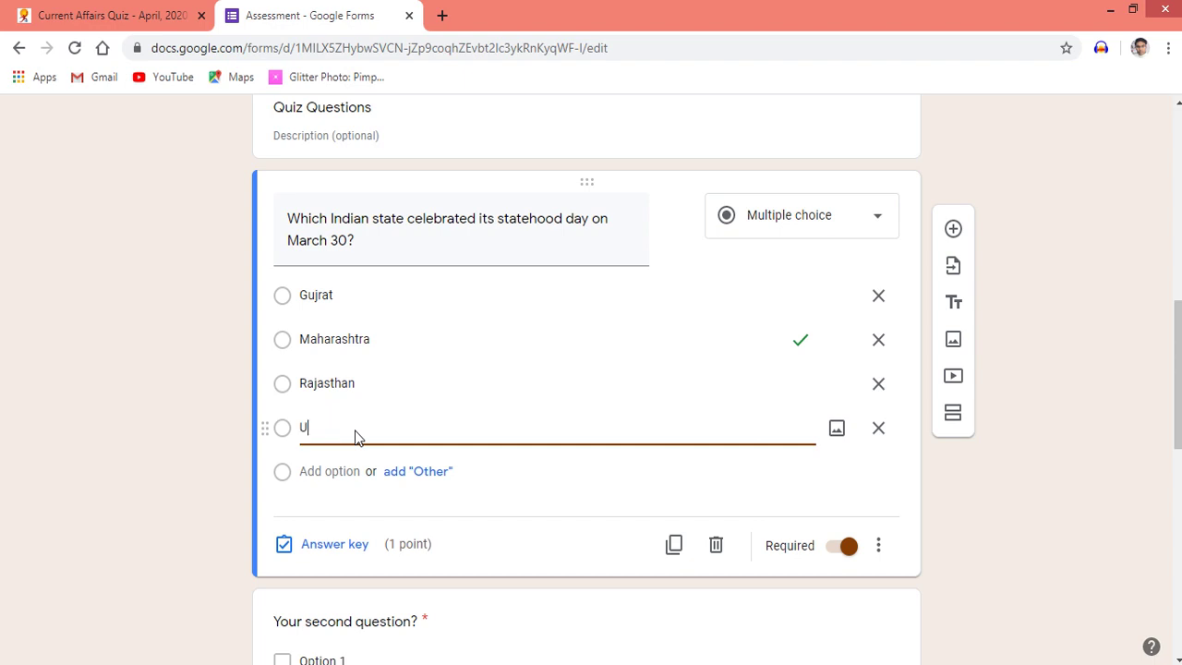
text(ttar Pradesh)
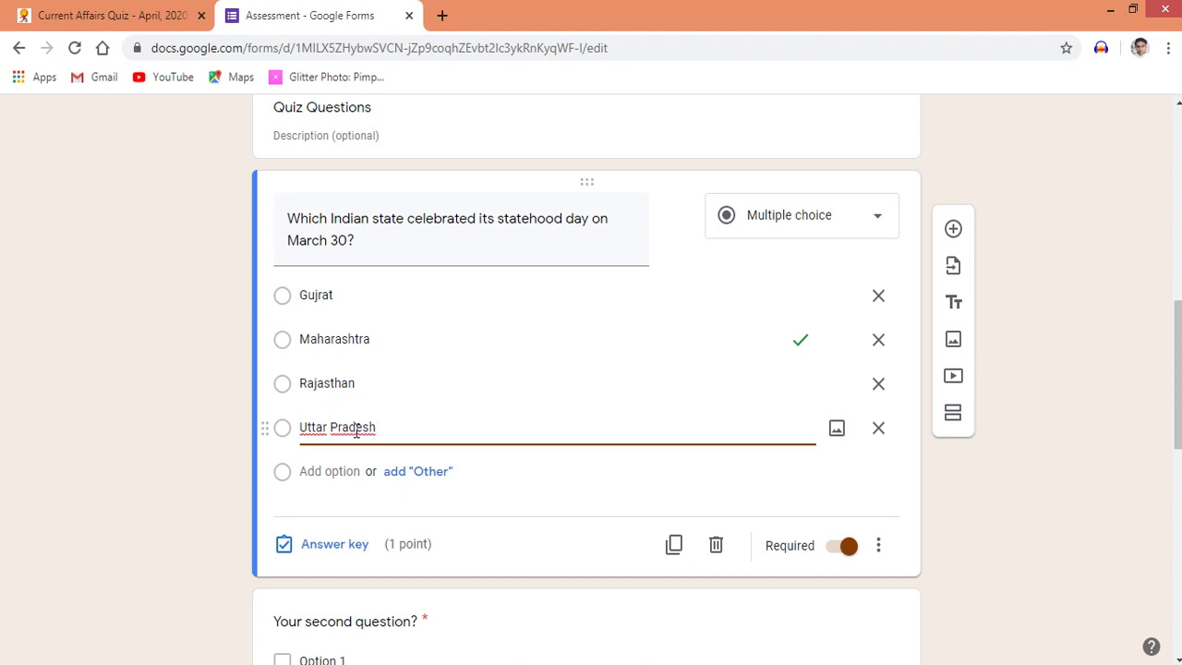
Remove the Maharashtra choice and re-add Maharashtra as the fourth option
click(281, 393)
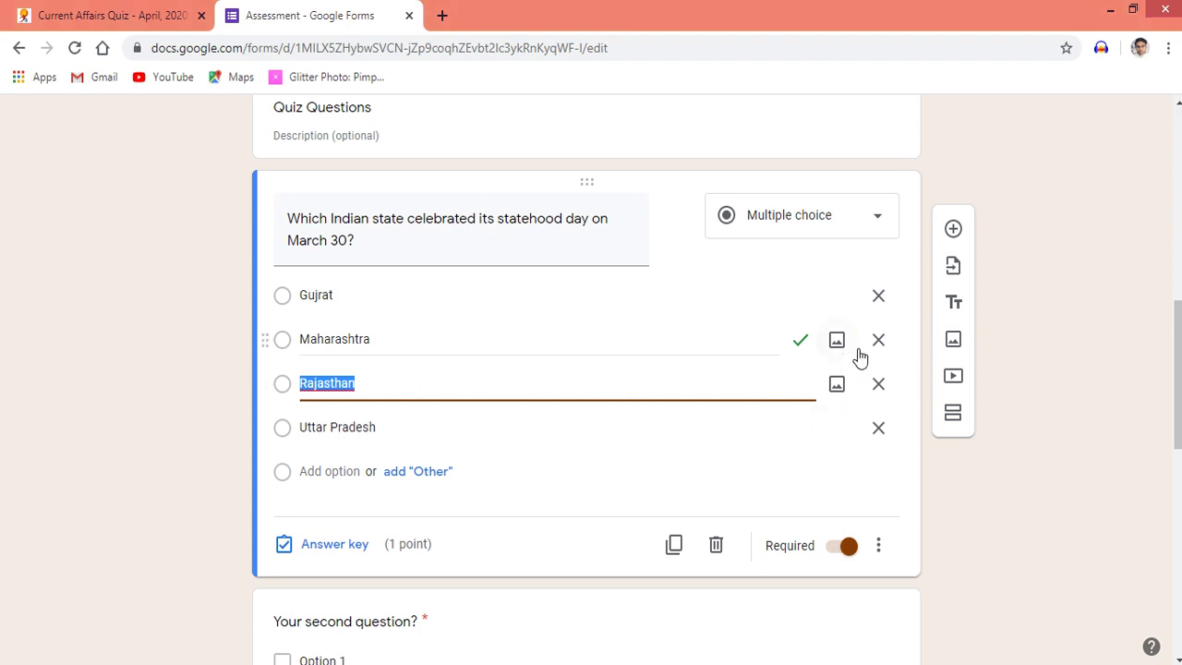
click(801, 343)
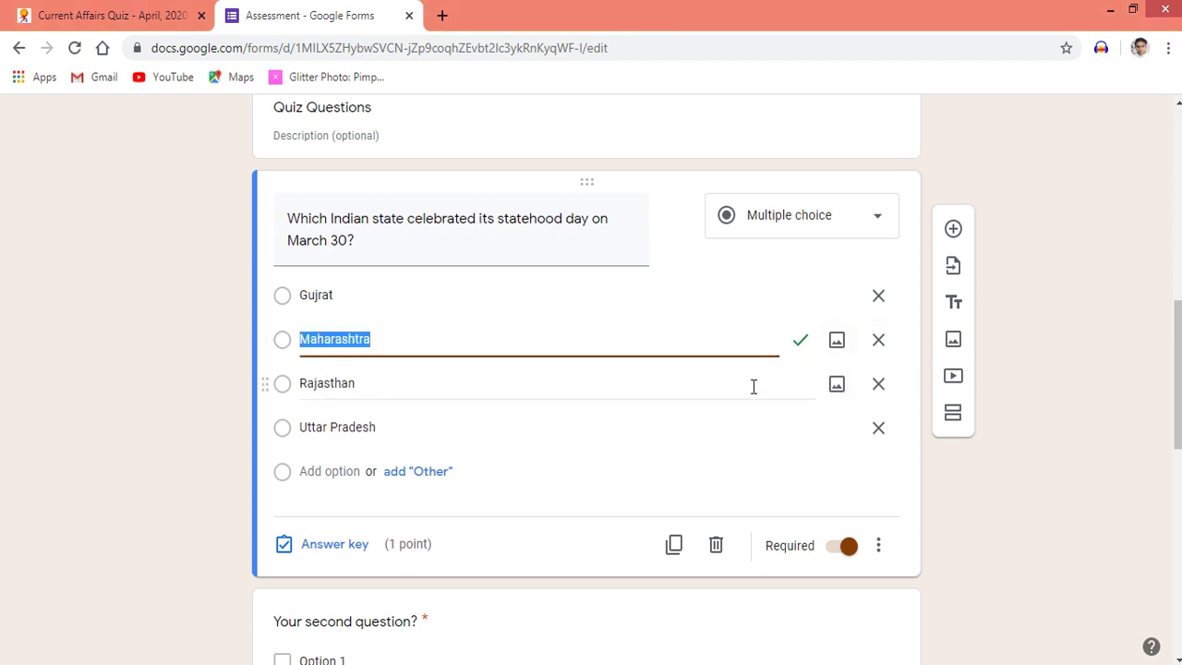
click(799, 386)
click(800, 386)
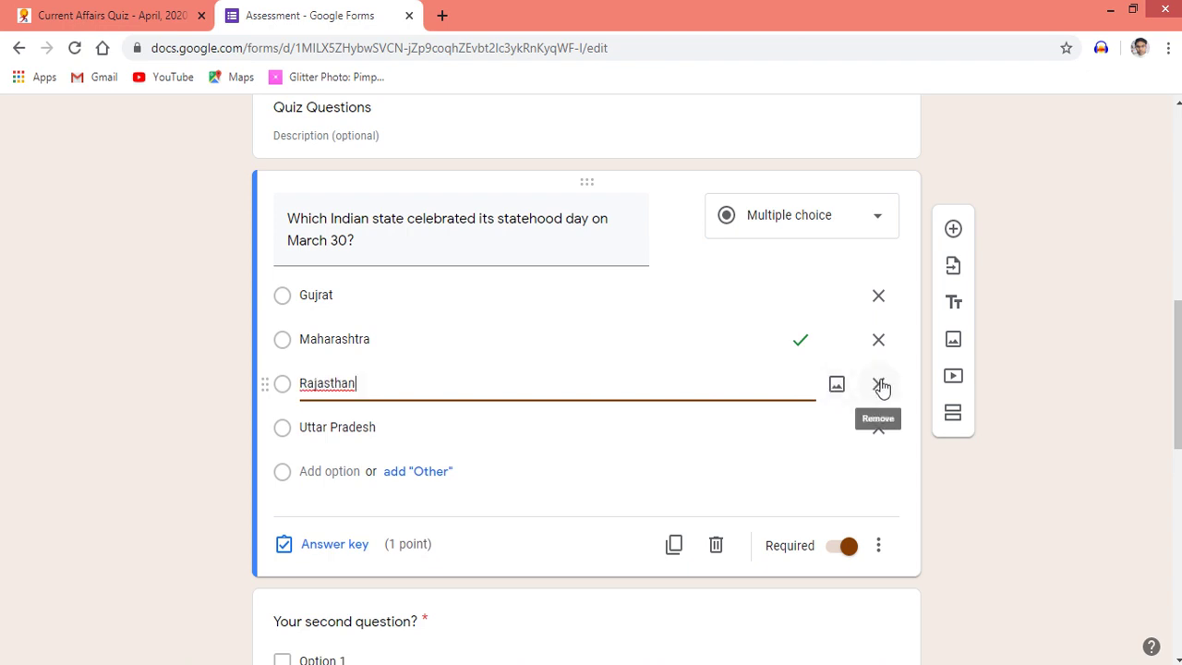
click(878, 342)
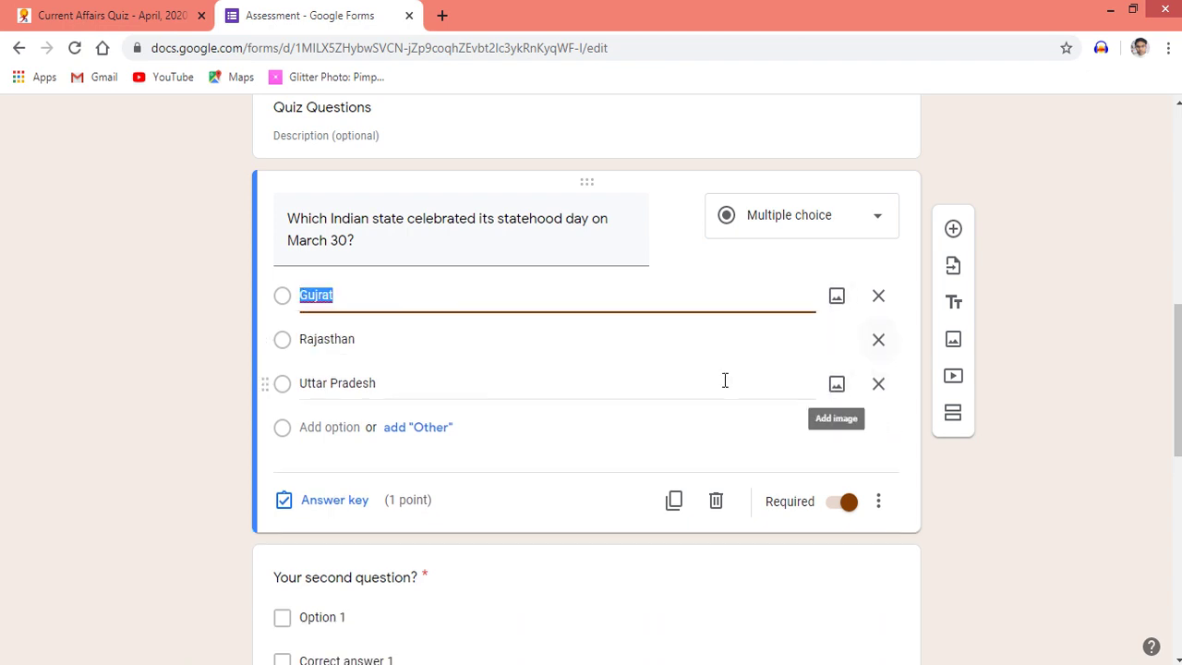
click(804, 341)
click(805, 342)
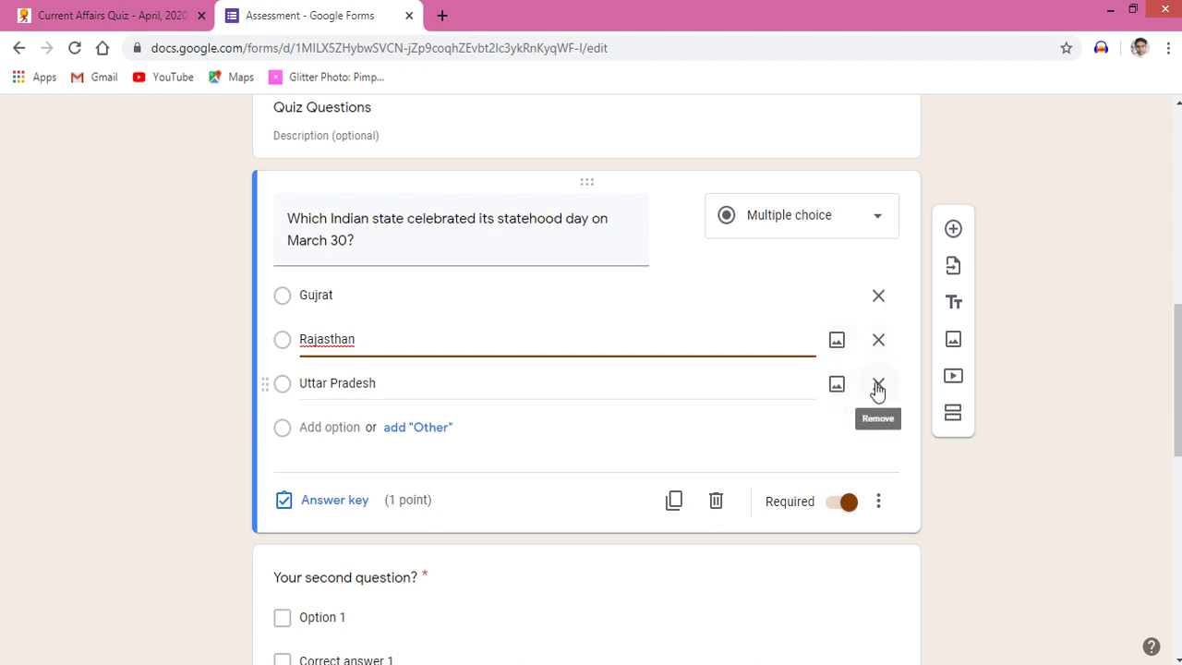
click(283, 433)
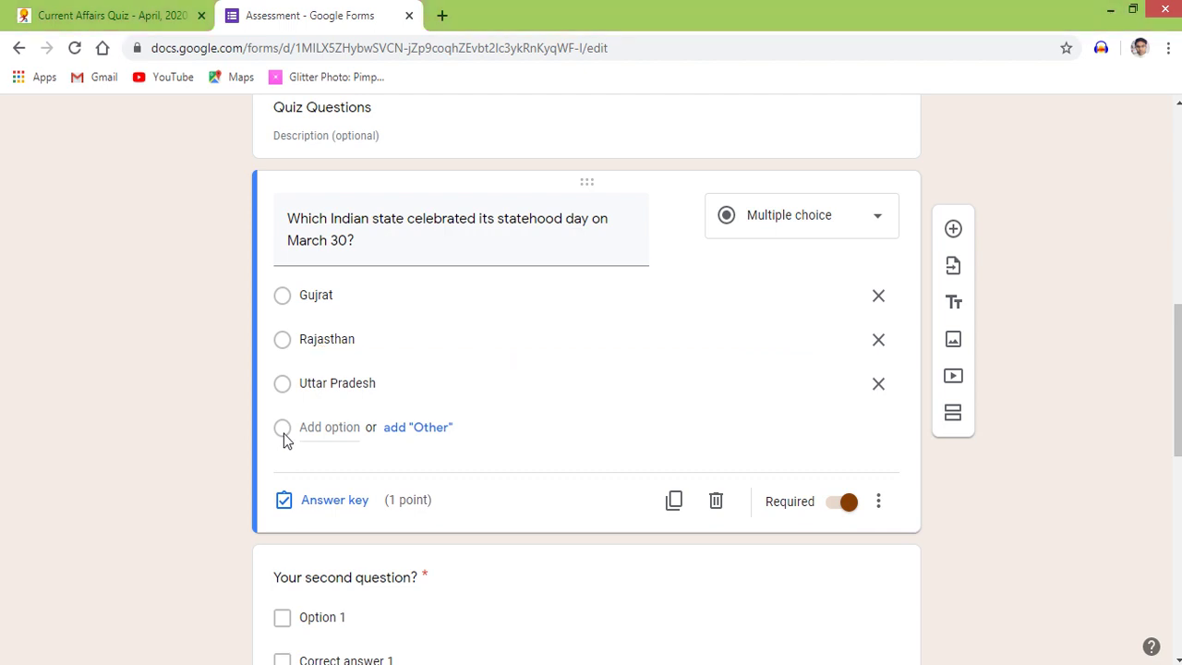
click(335, 427)
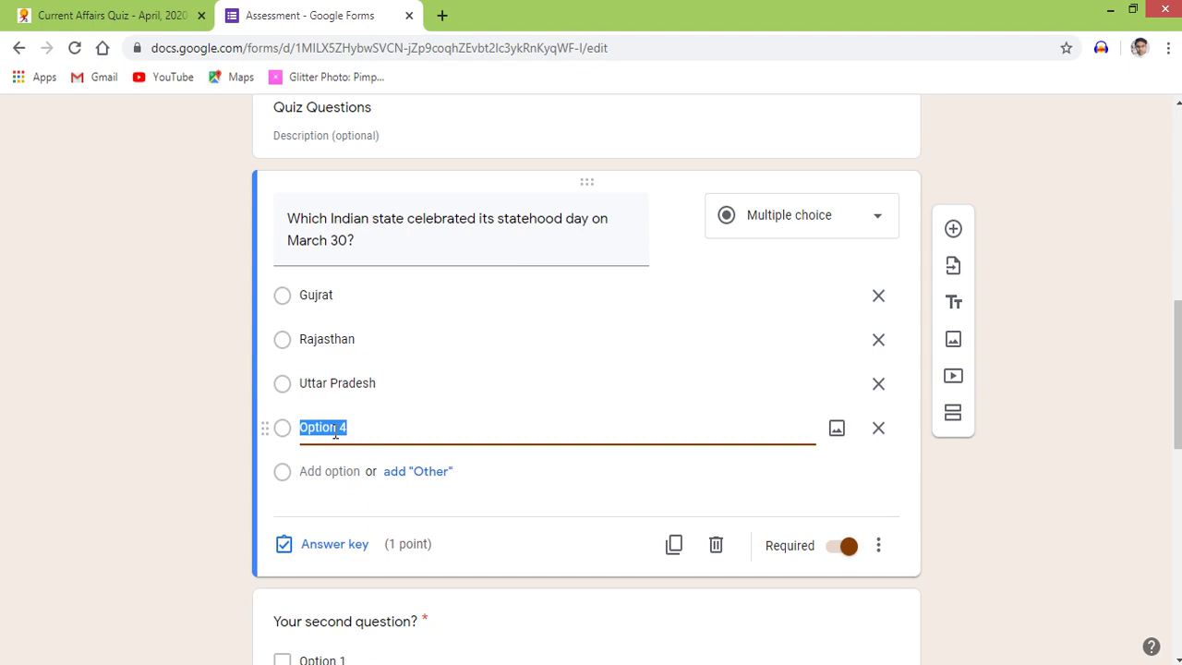
text(Mahar)
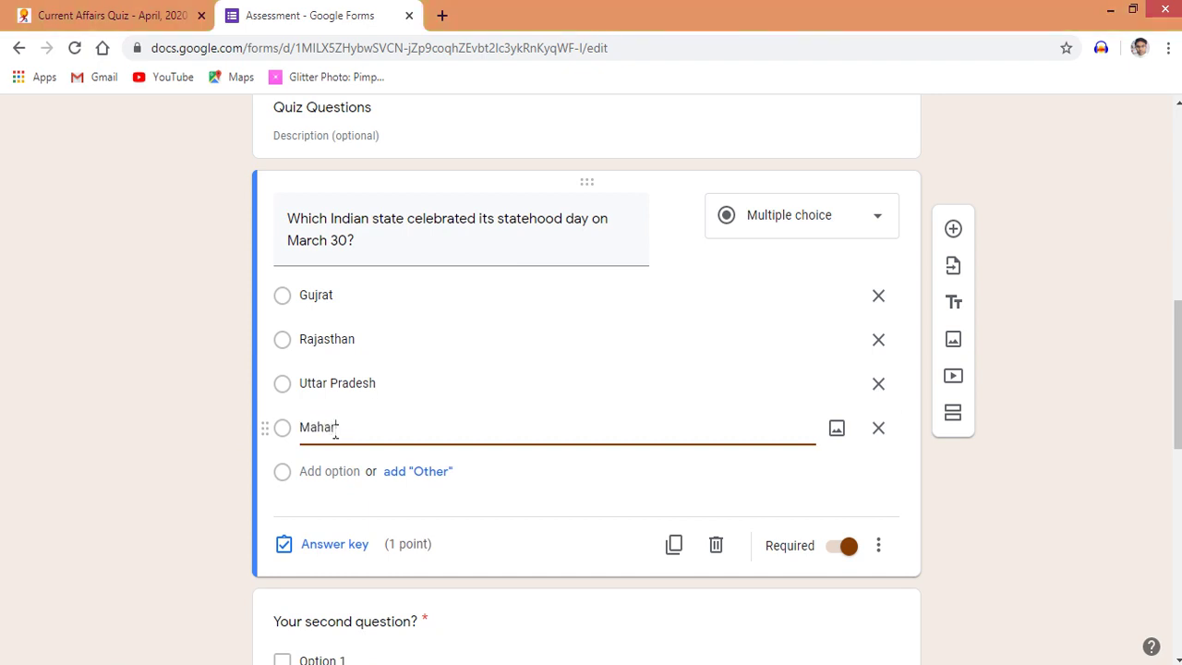
text(ashtra)
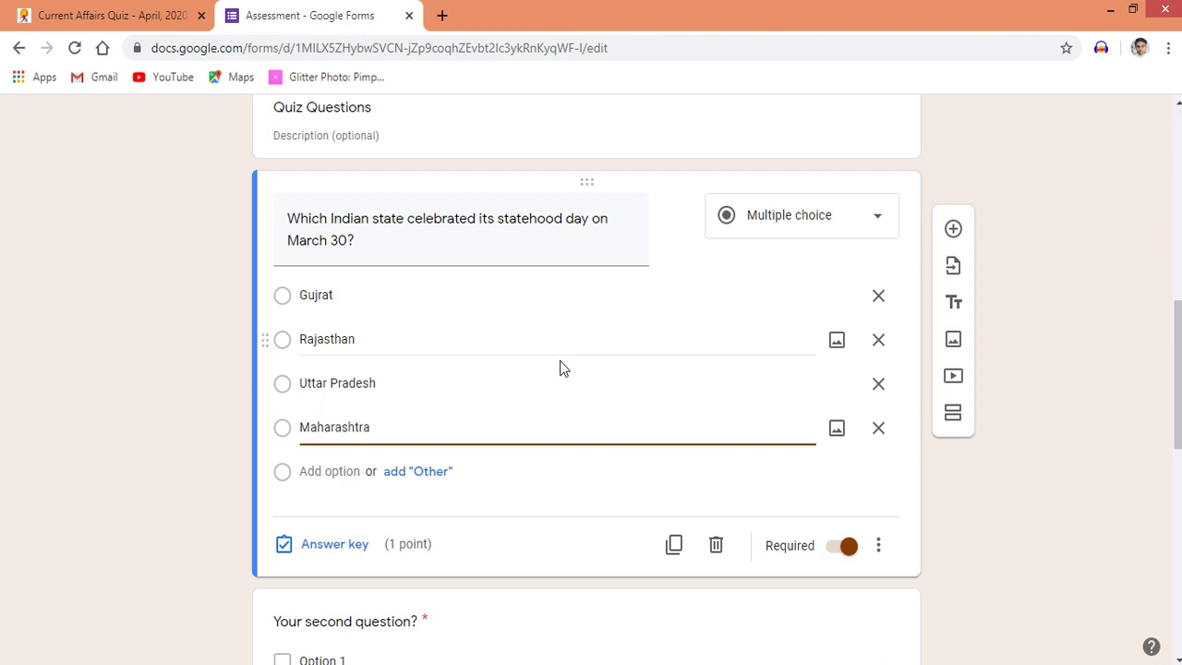
Review the spelling suggestions for Rajasthan and open the question's answer key
click(694, 340)
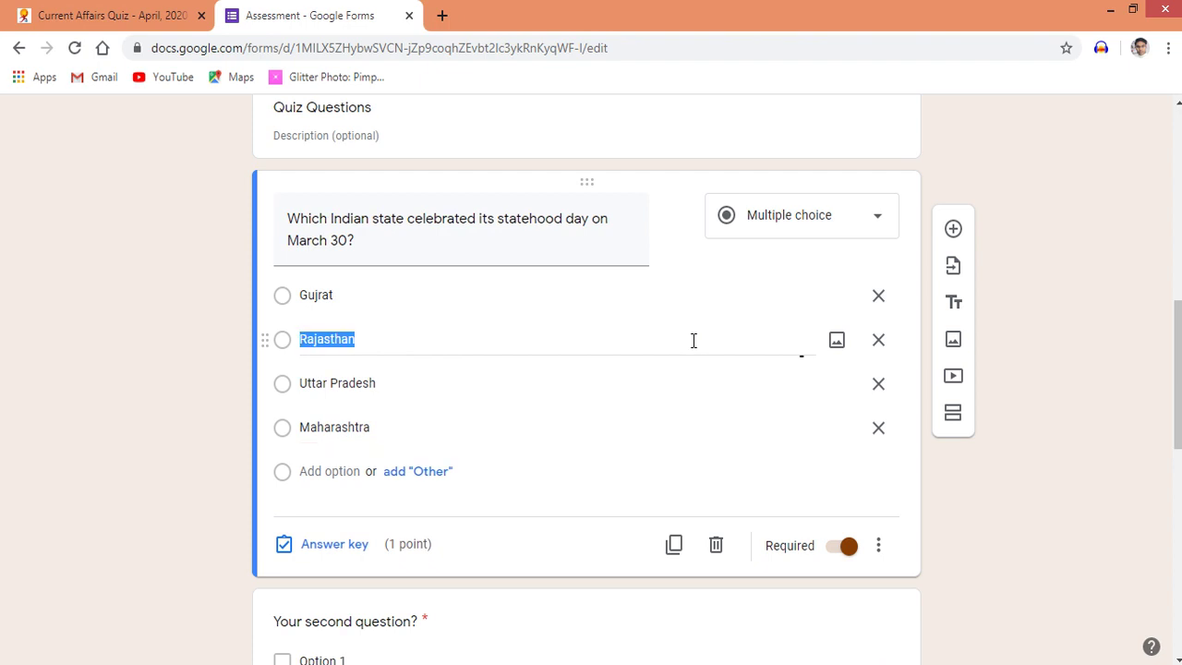
right_click(784, 347)
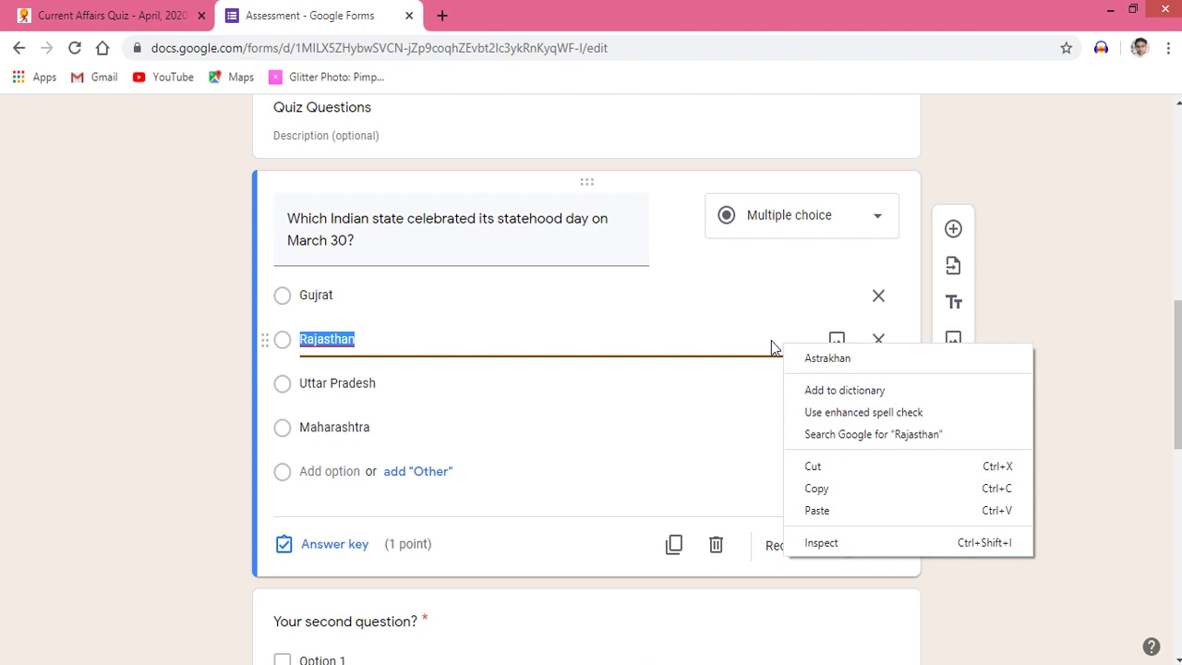
click(773, 344)
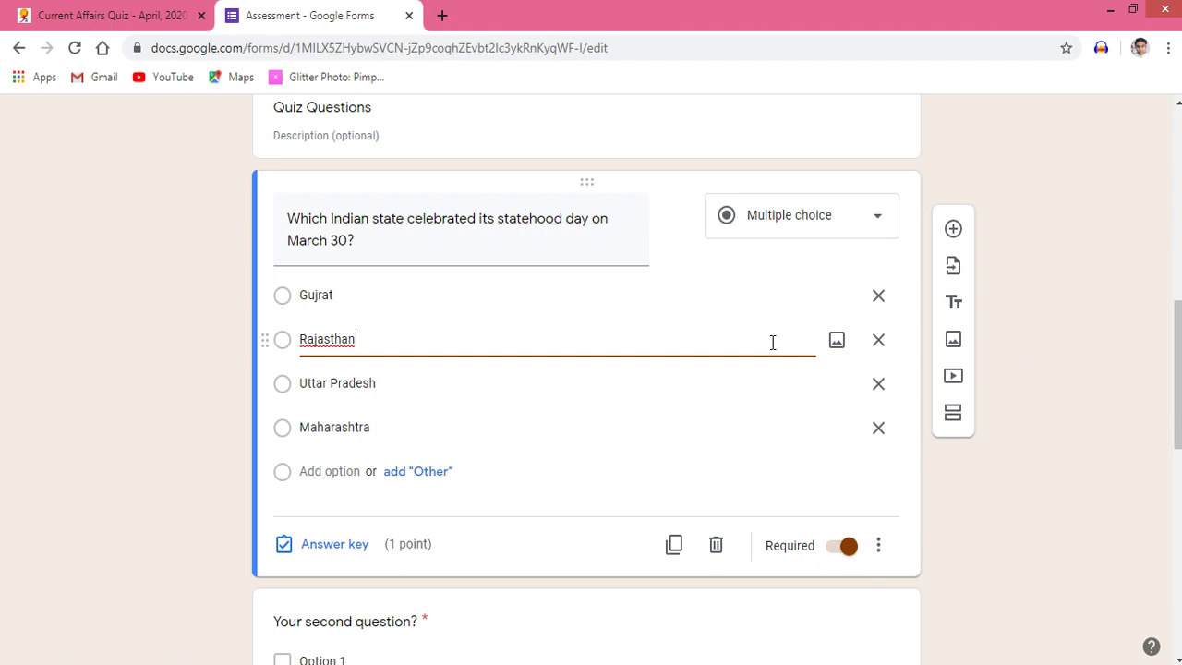
click(327, 543)
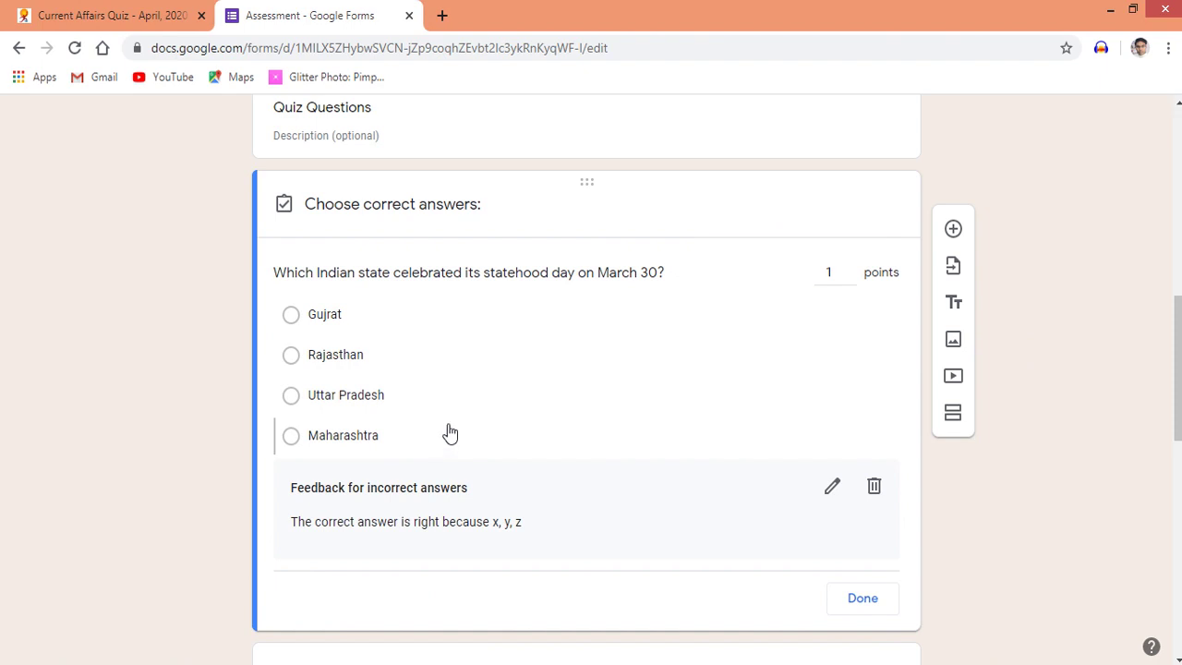
Mark Rajasthan as the 1-point correct answer and close the answer key
click(295, 361)
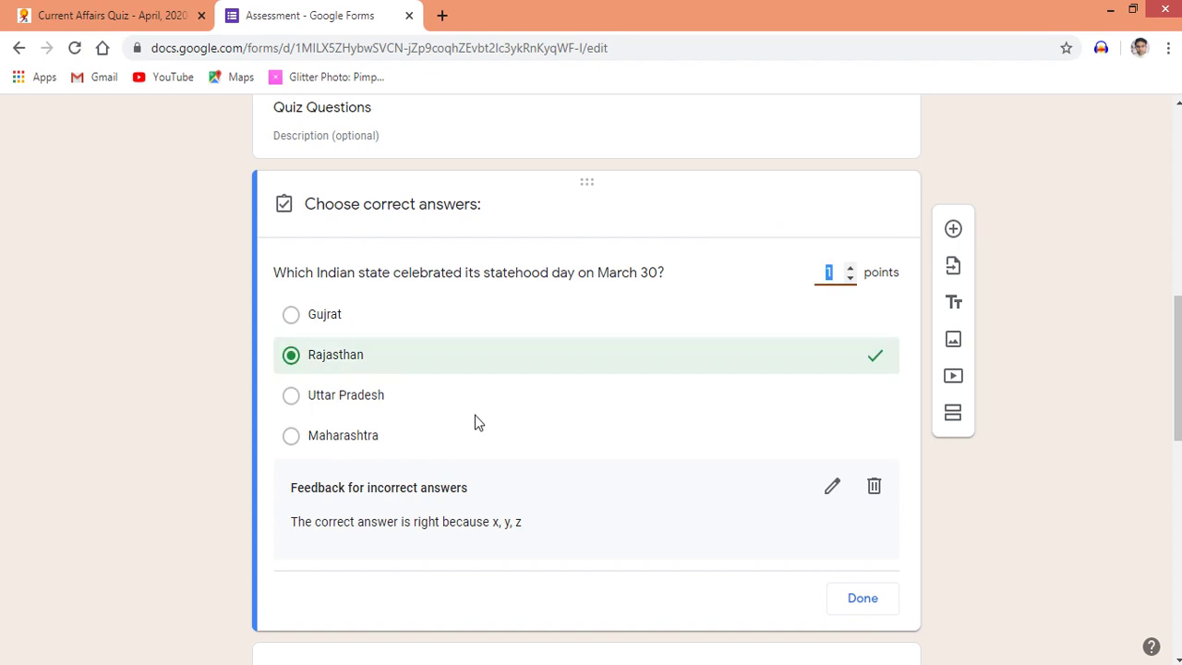
click(858, 600)
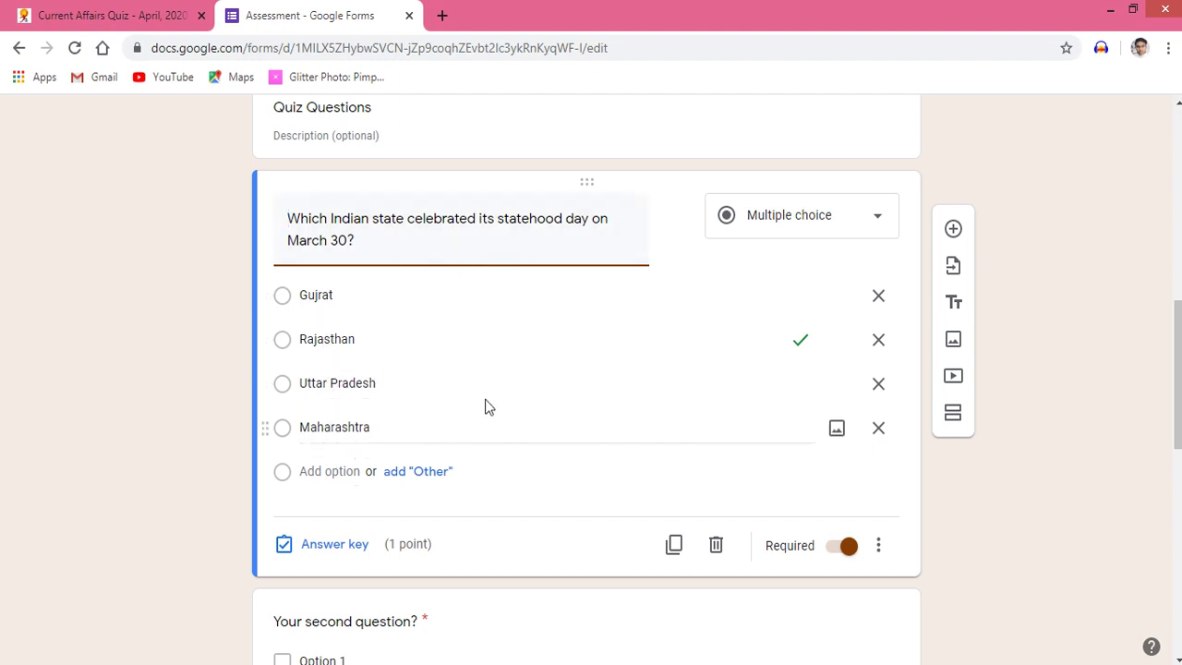
click(879, 223)
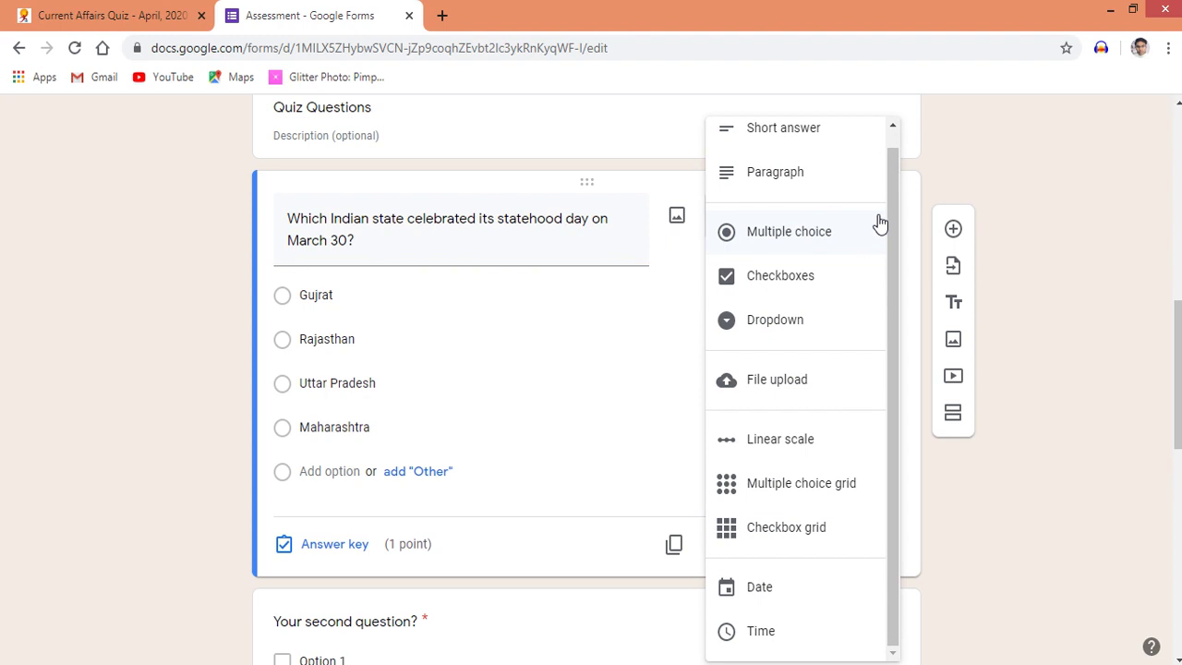
click(635, 338)
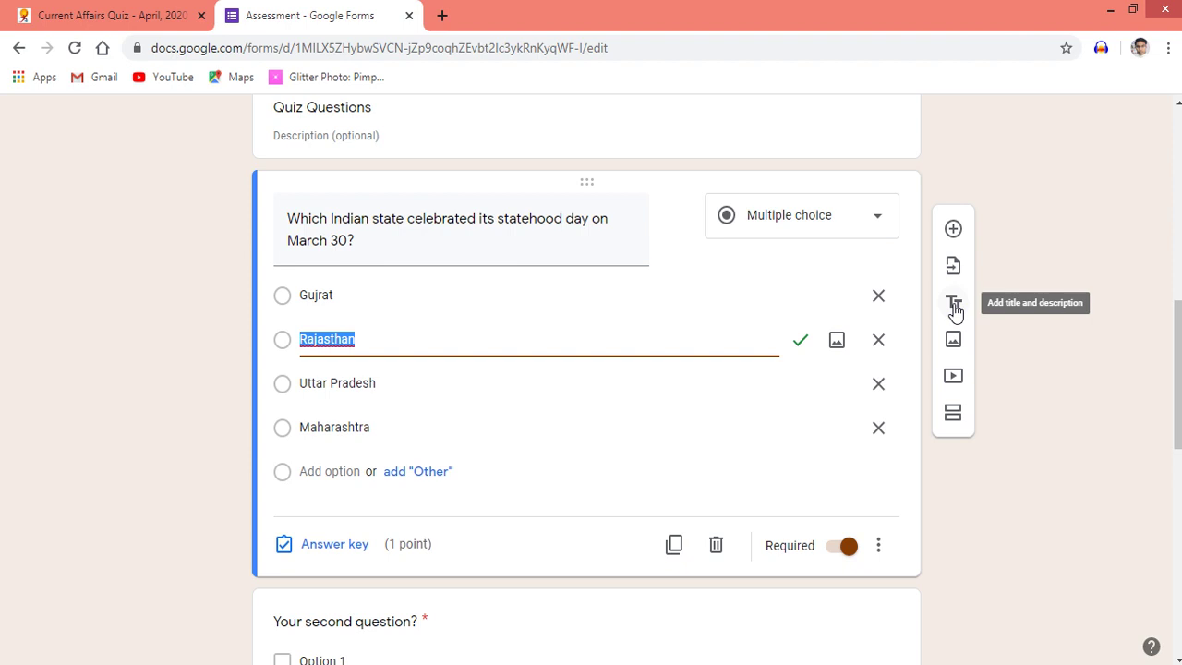
click(954, 307)
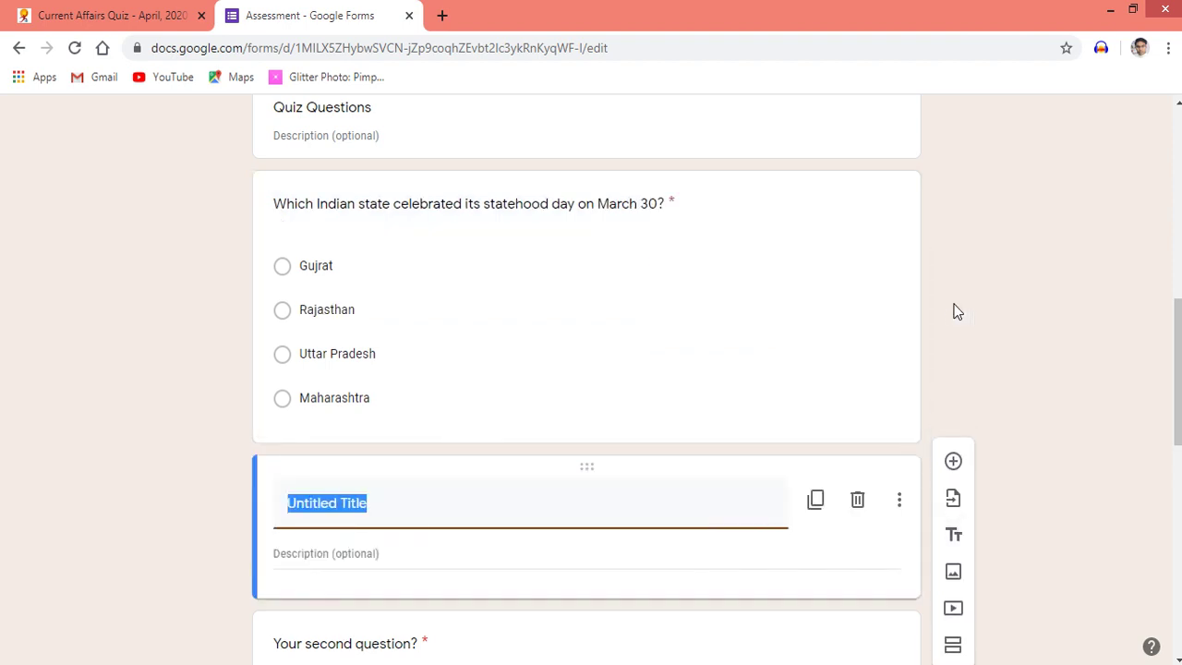
click(857, 500)
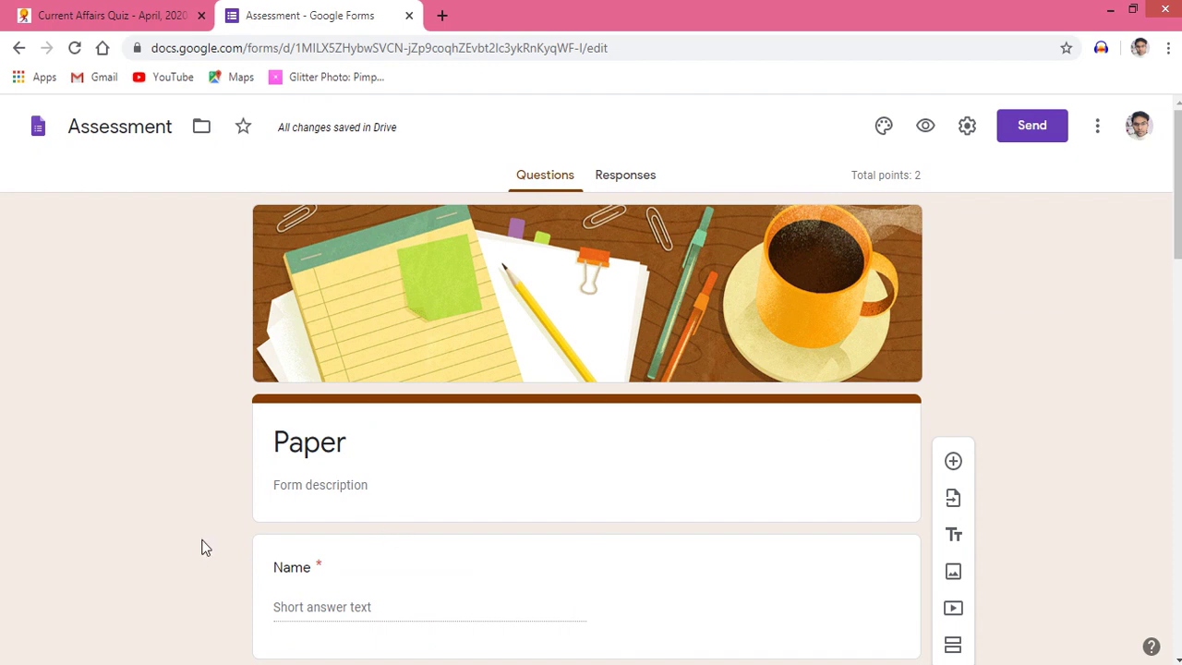
scroll(205, 547, down, 5)
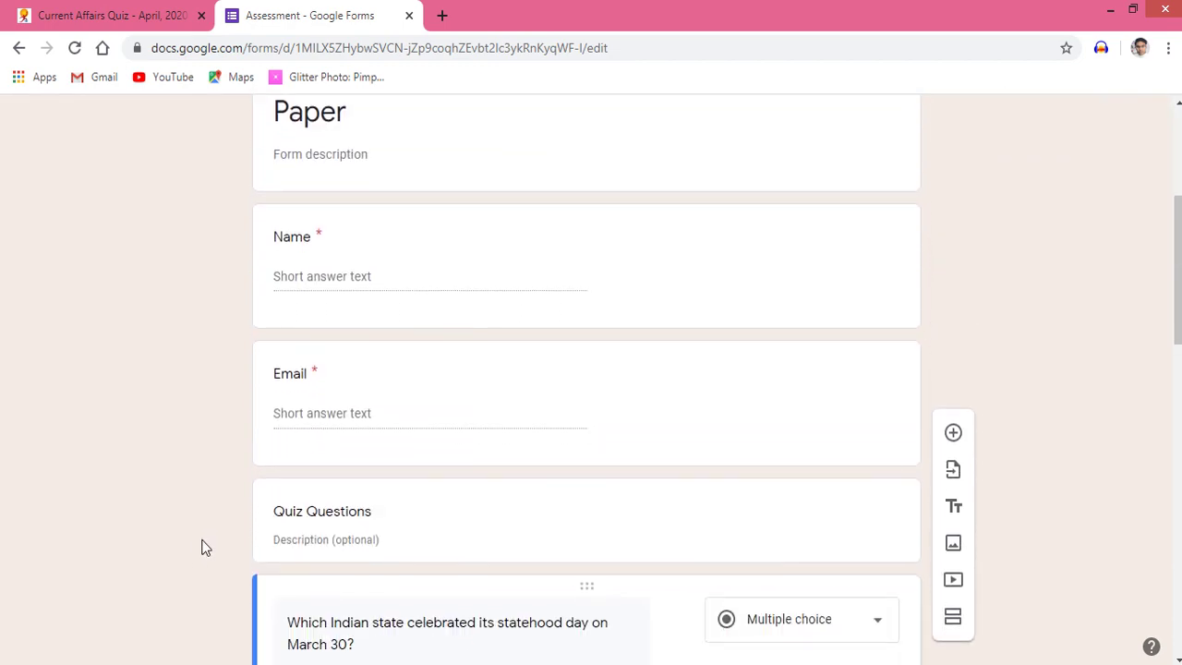
scroll(205, 548, down, 4)
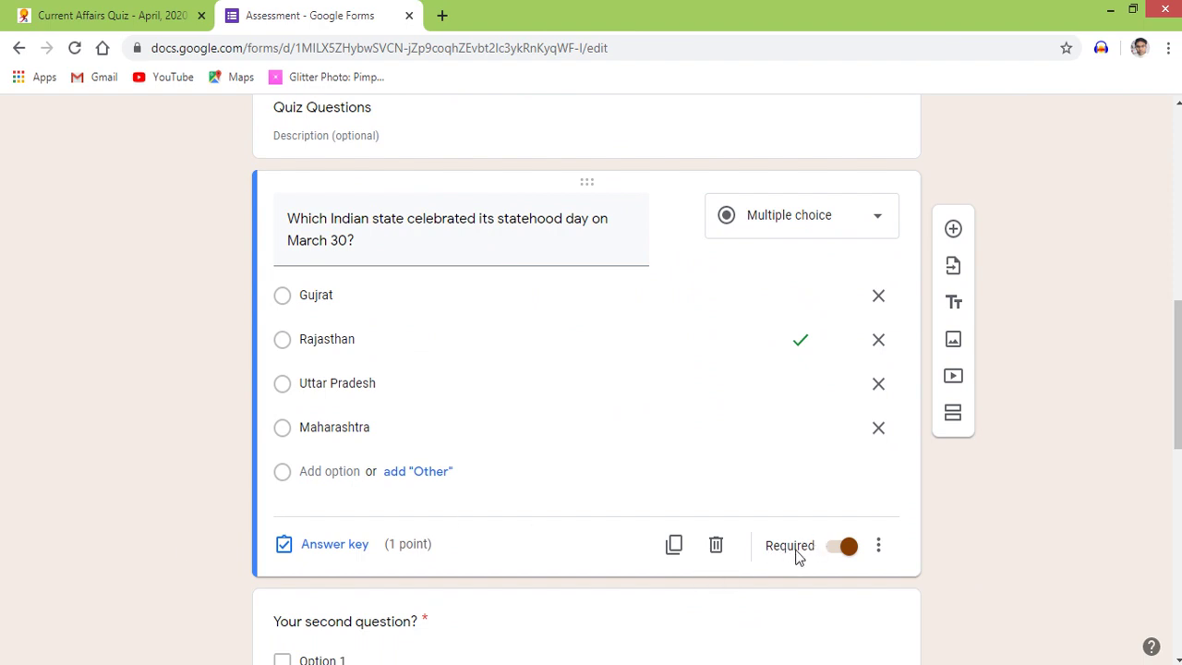
click(844, 552)
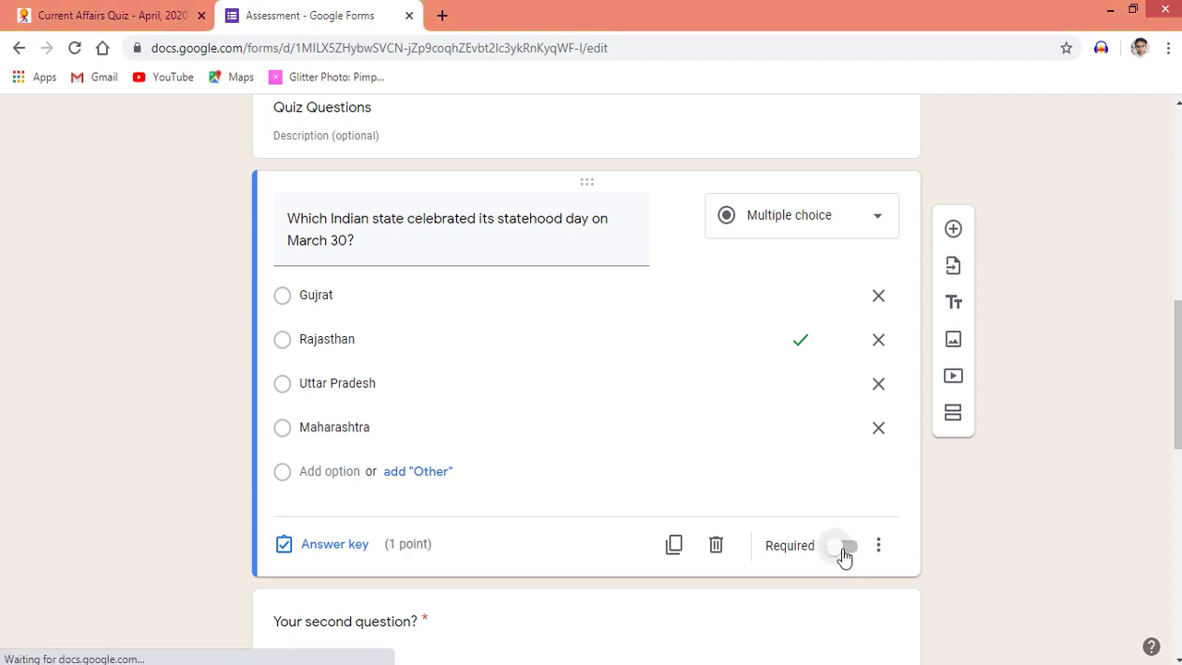
click(844, 552)
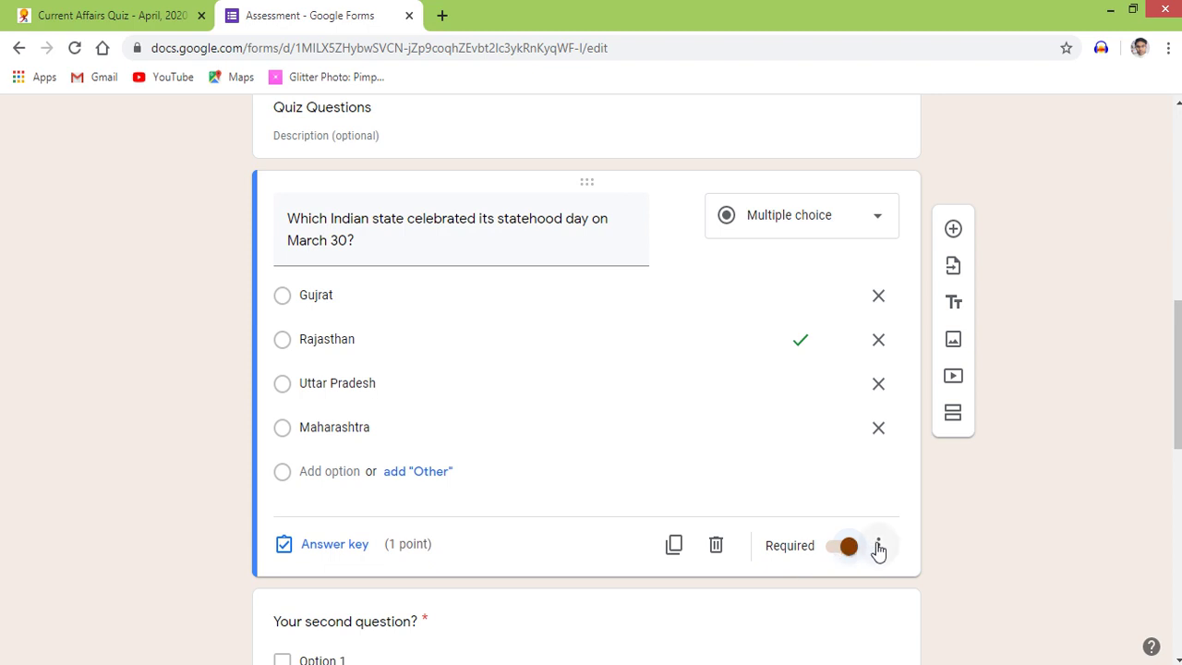
click(878, 547)
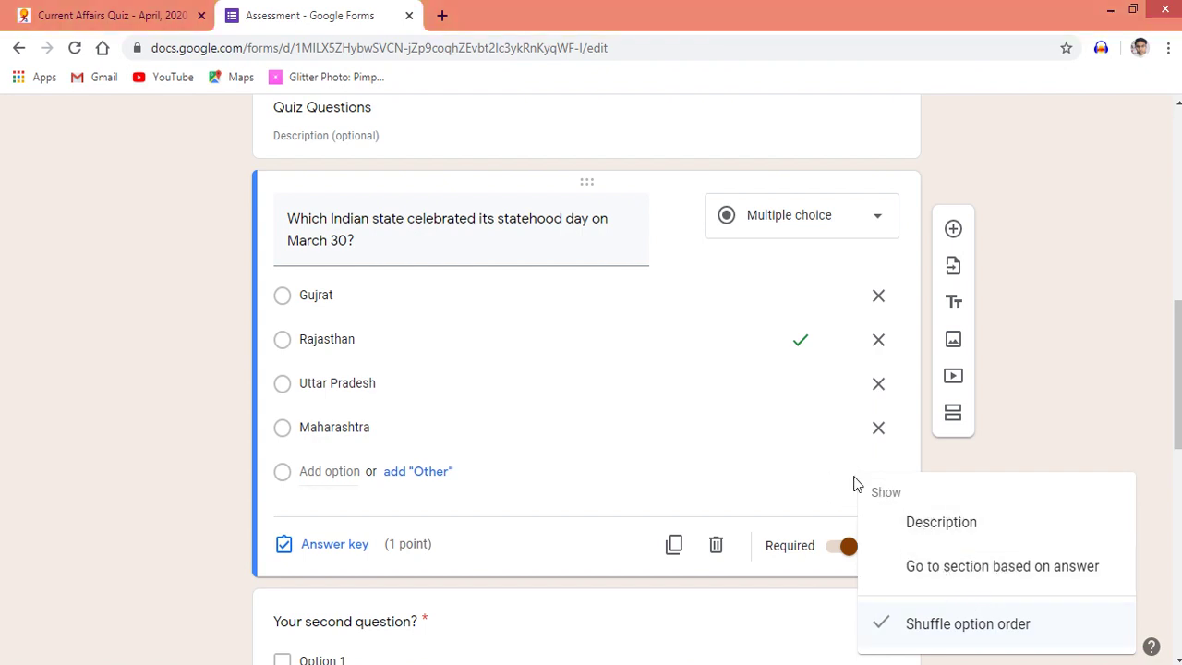
click(796, 484)
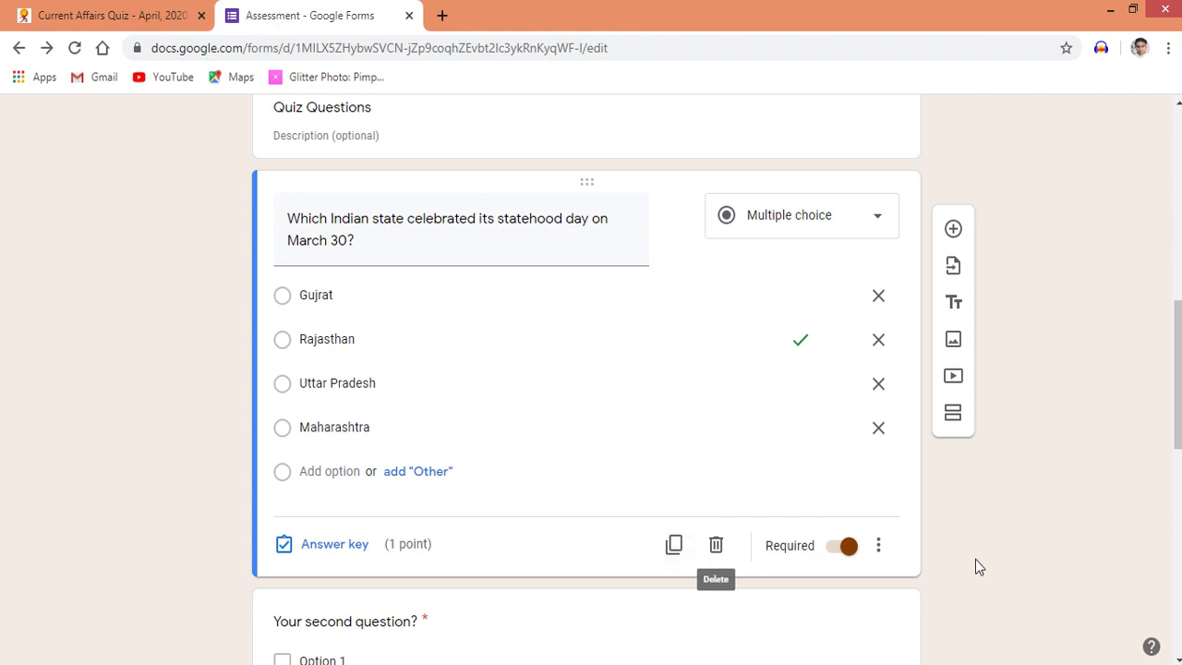
Change the second question's type from Checkboxes to Multiple choice
scroll(980, 567, down, 1)
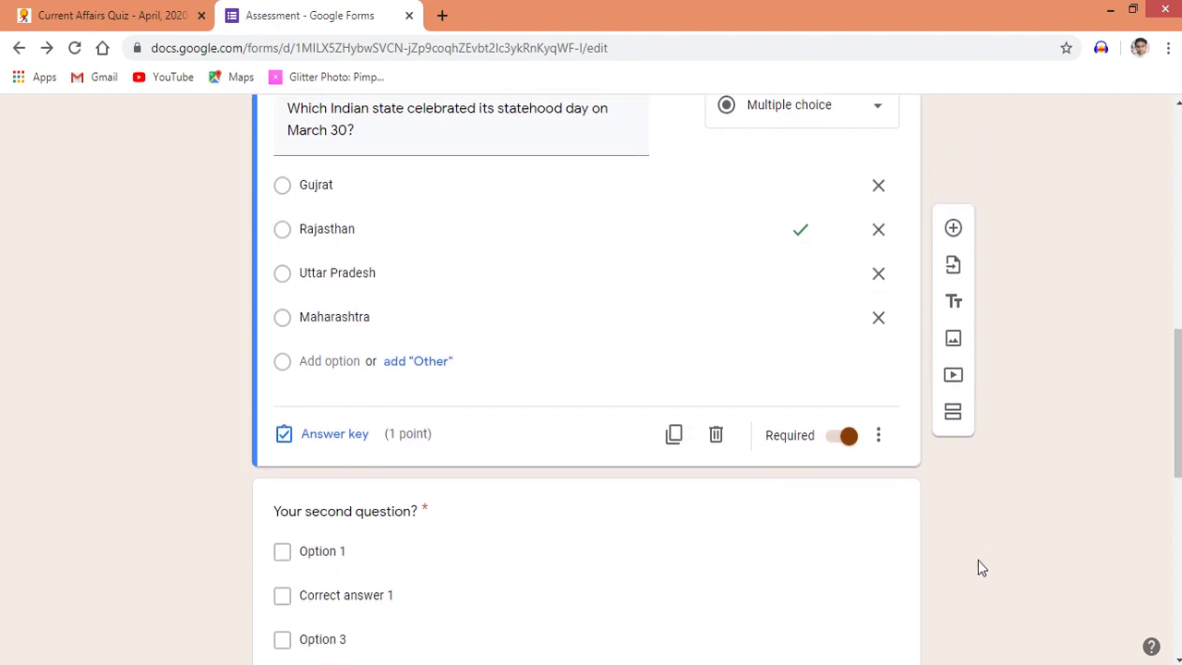
scroll(978, 561, down, 4)
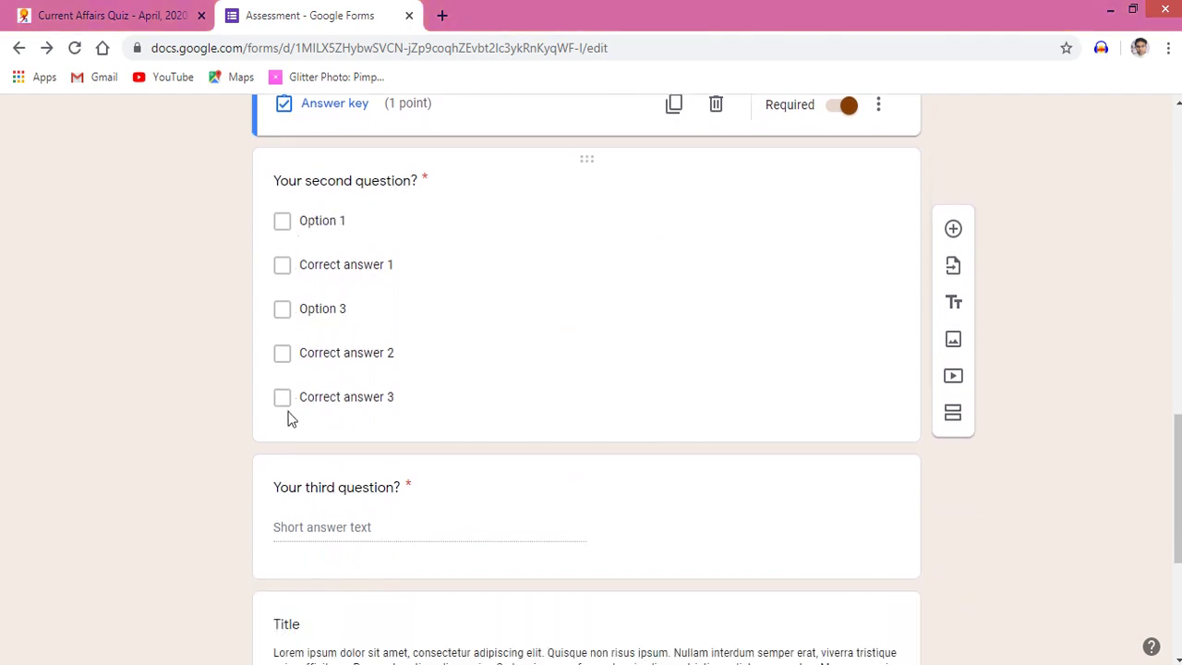
click(641, 206)
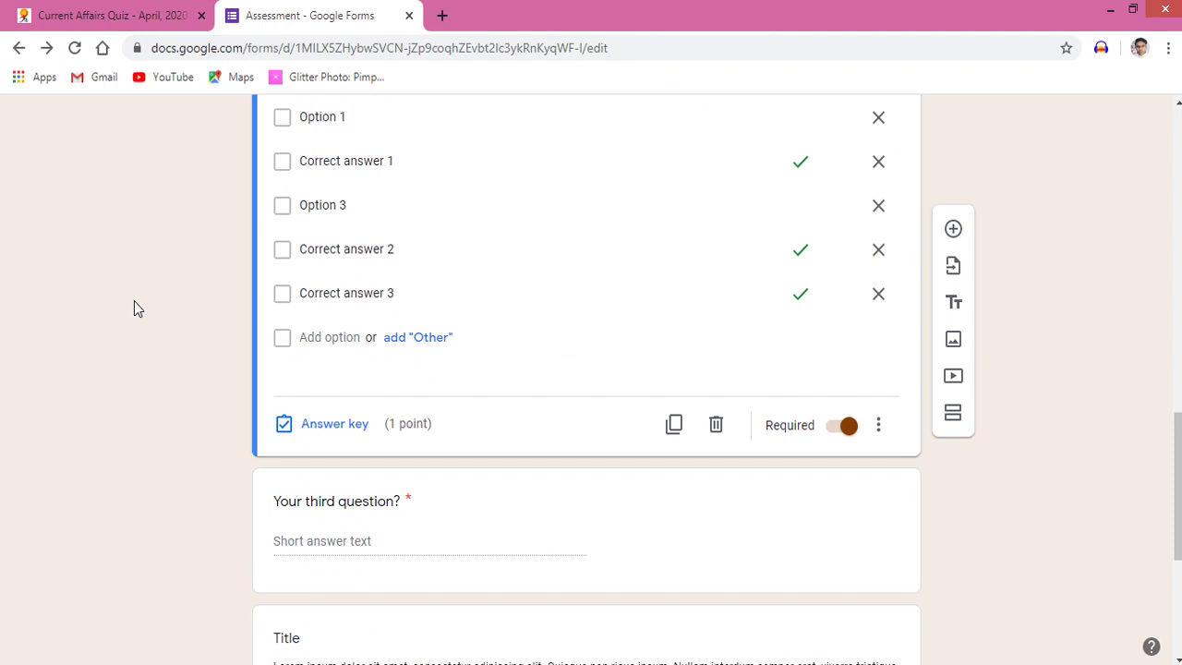
scroll(134, 303, up, 1)
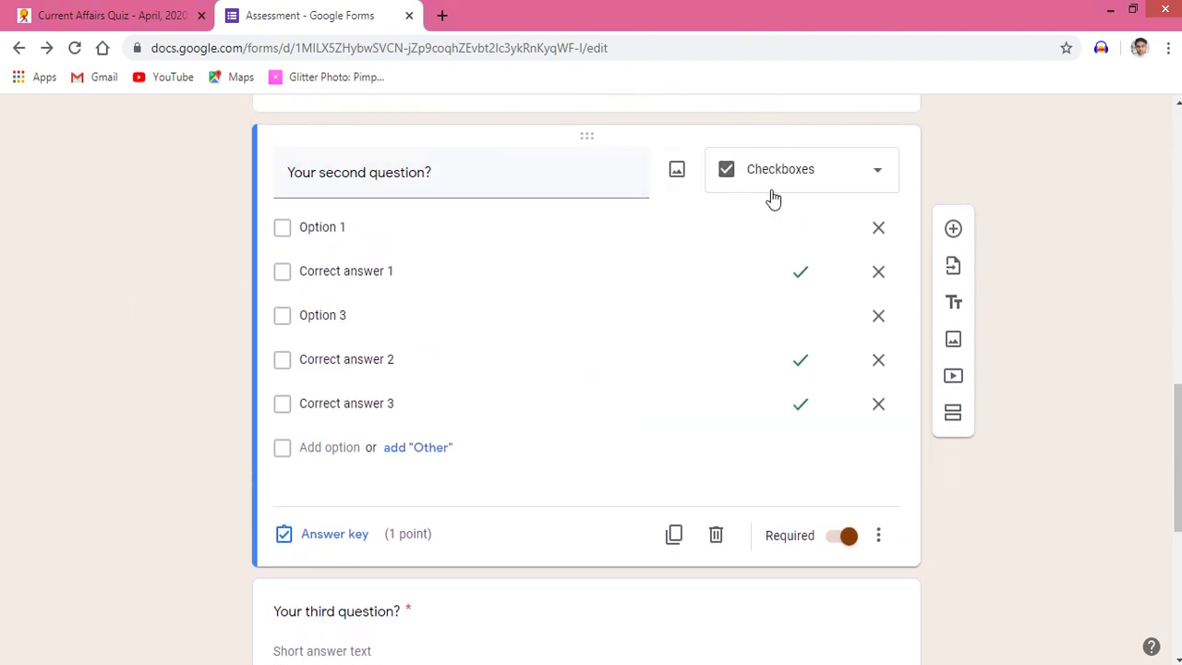
click(863, 175)
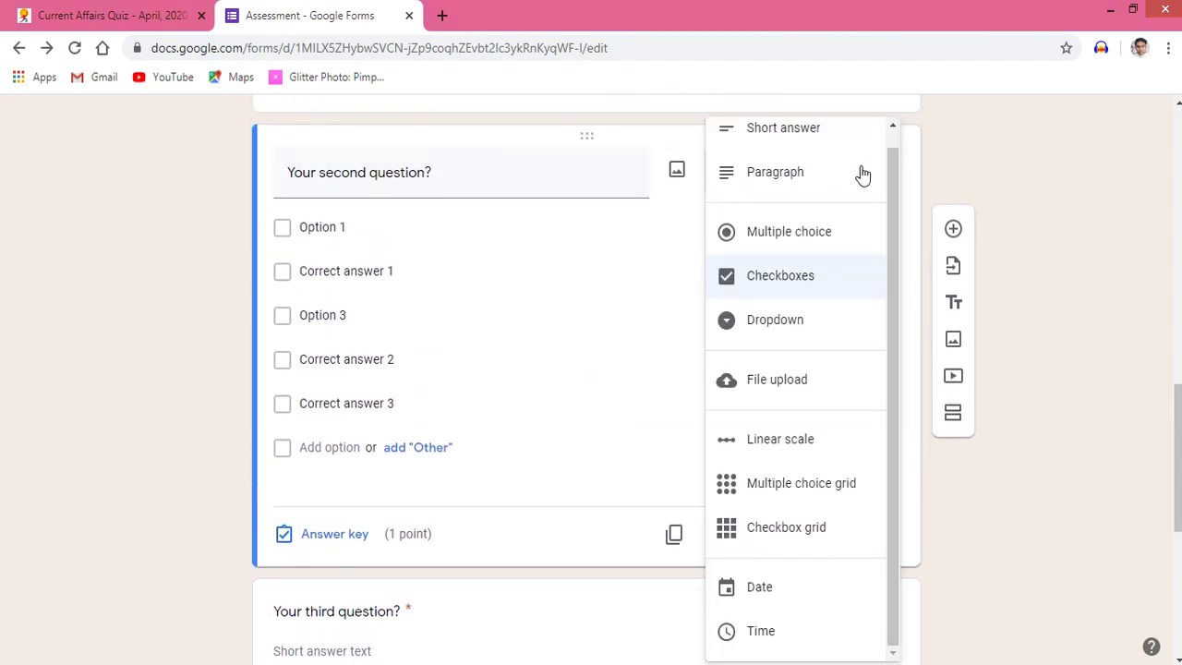
click(773, 236)
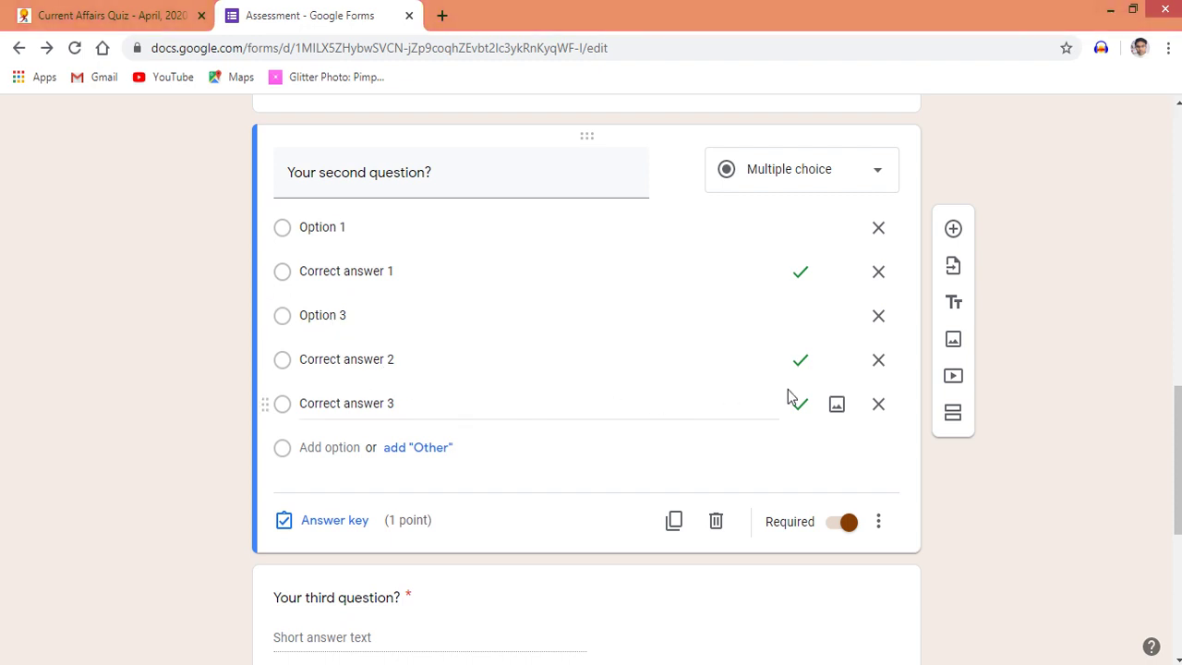
Delete the extra choices so only Option 1 and Option 2 remain, and set its answer key
click(878, 404)
click(878, 360)
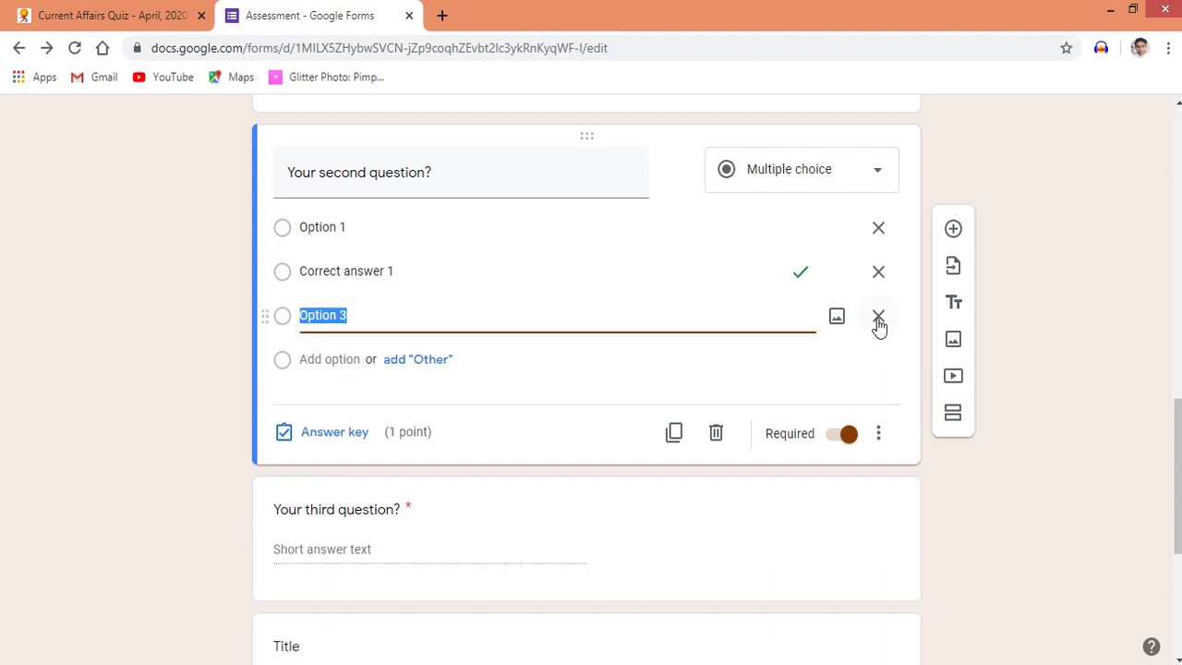
click(878, 315)
click(878, 273)
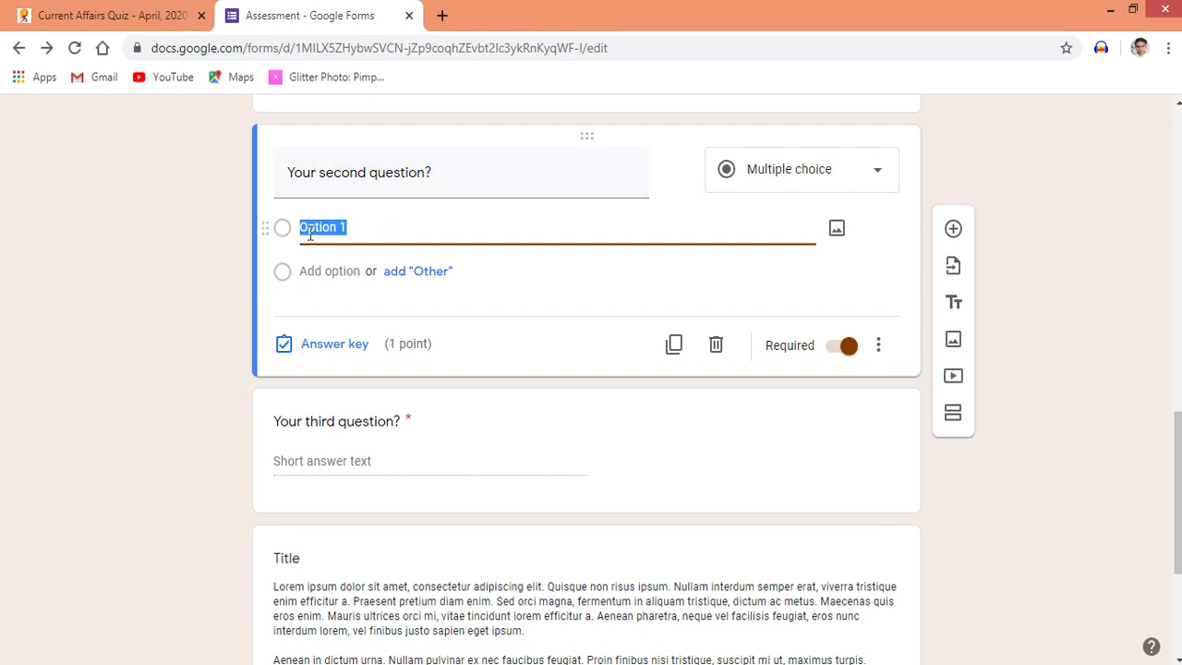
click(347, 270)
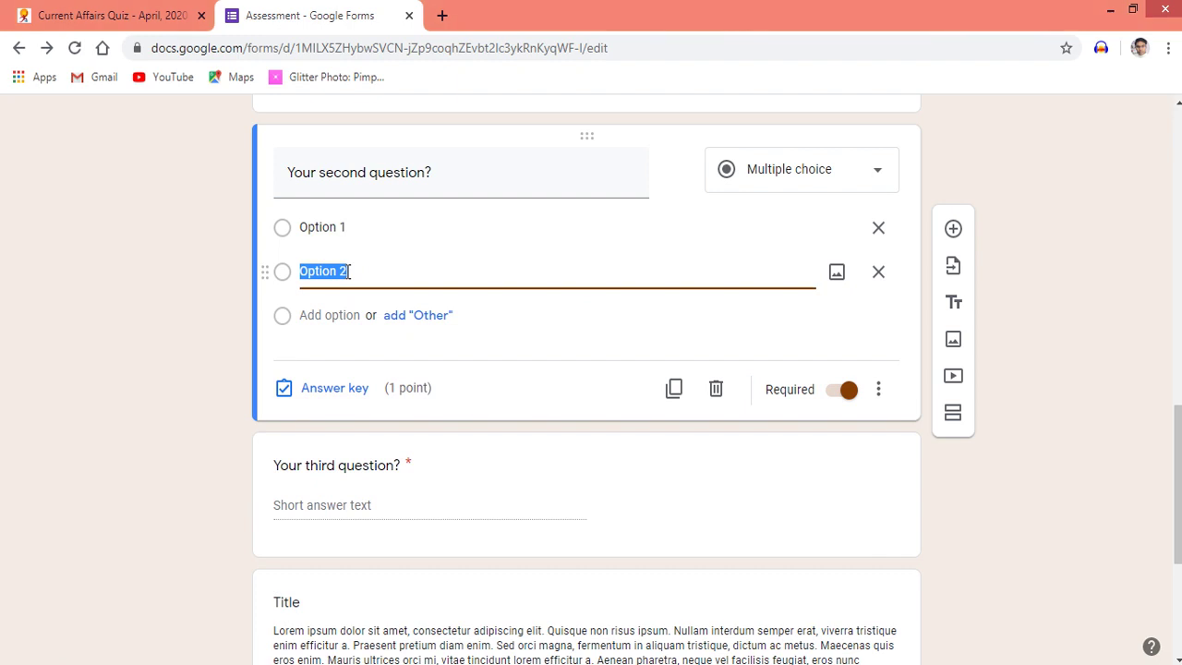
click(334, 389)
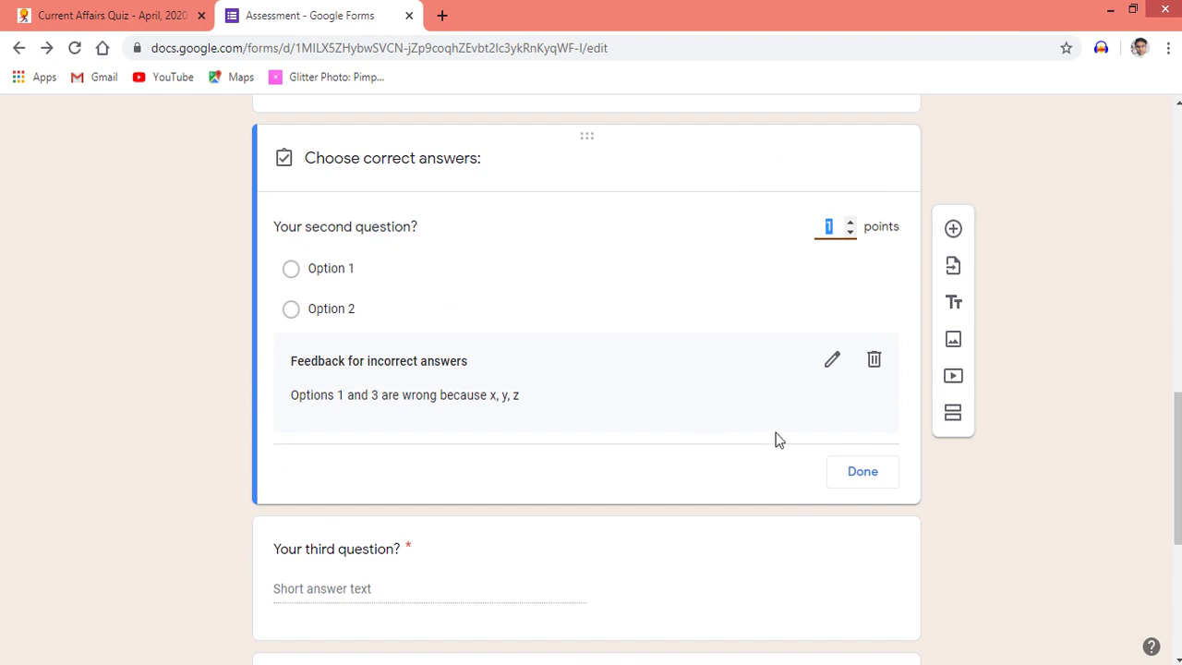
click(853, 481)
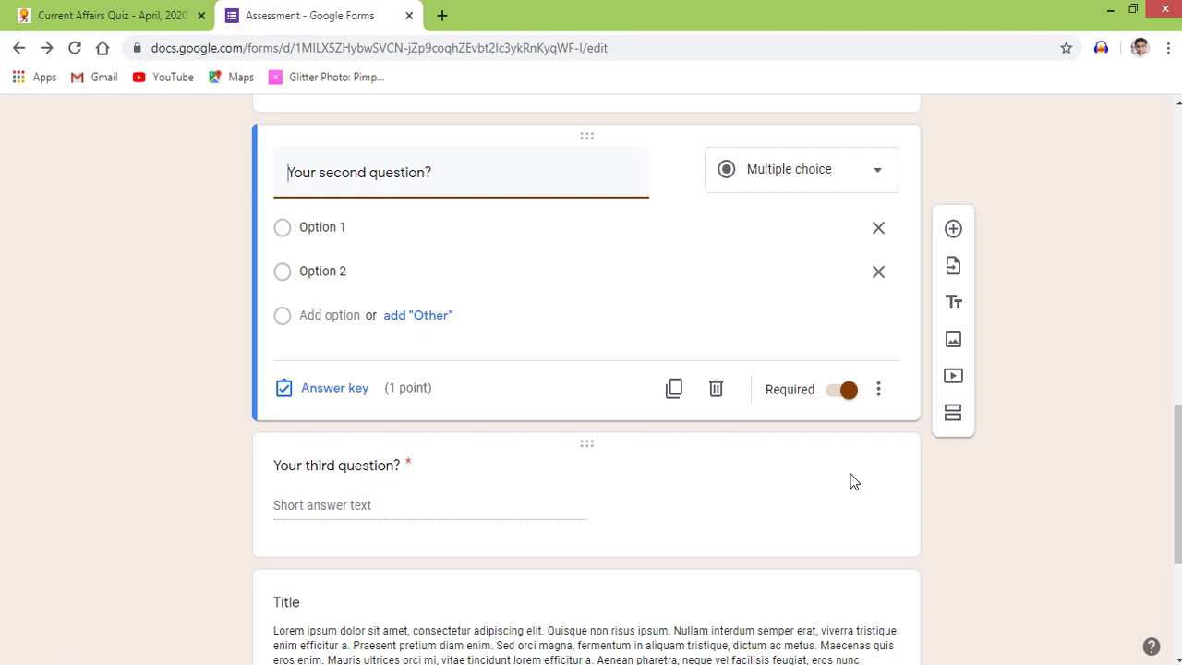
Delete the short-answer third question and the lorem-ipsum title/description block
click(217, 508)
scroll(218, 508, down, 3)
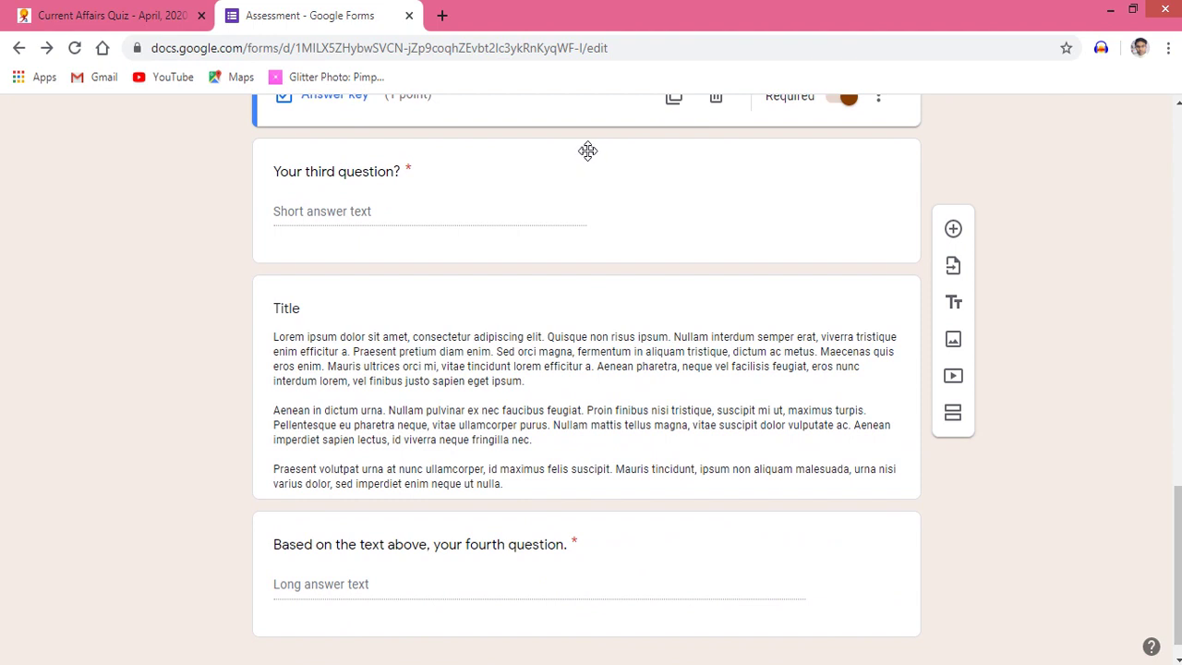
click(587, 157)
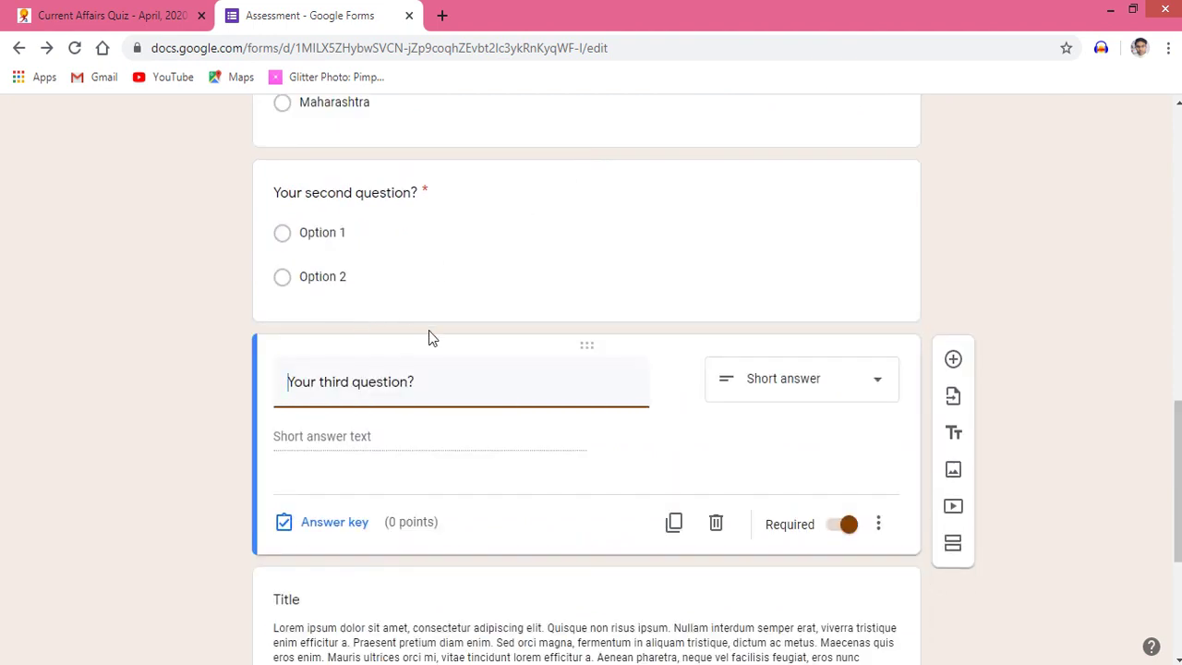
click(716, 525)
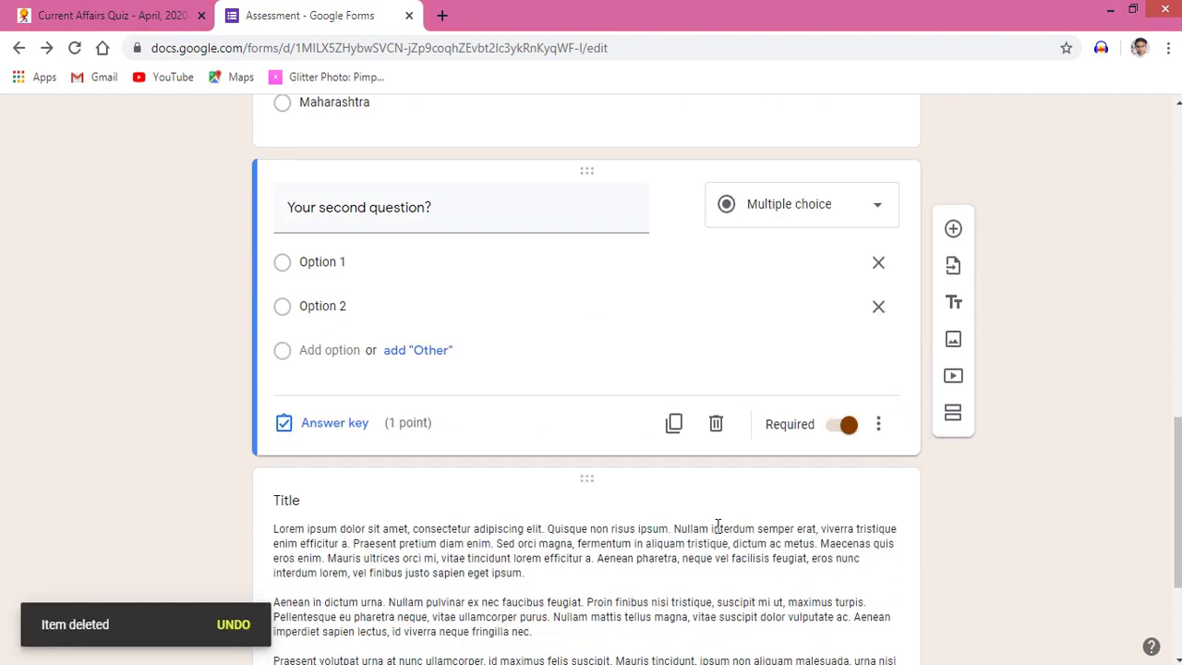
click(665, 504)
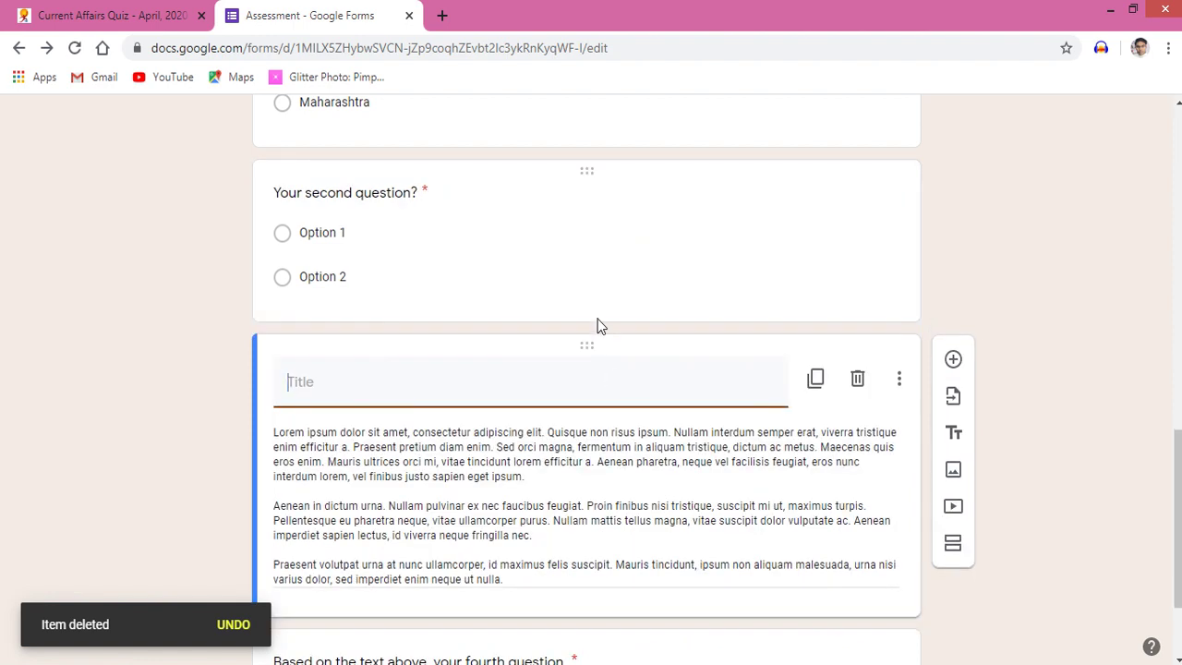
click(857, 379)
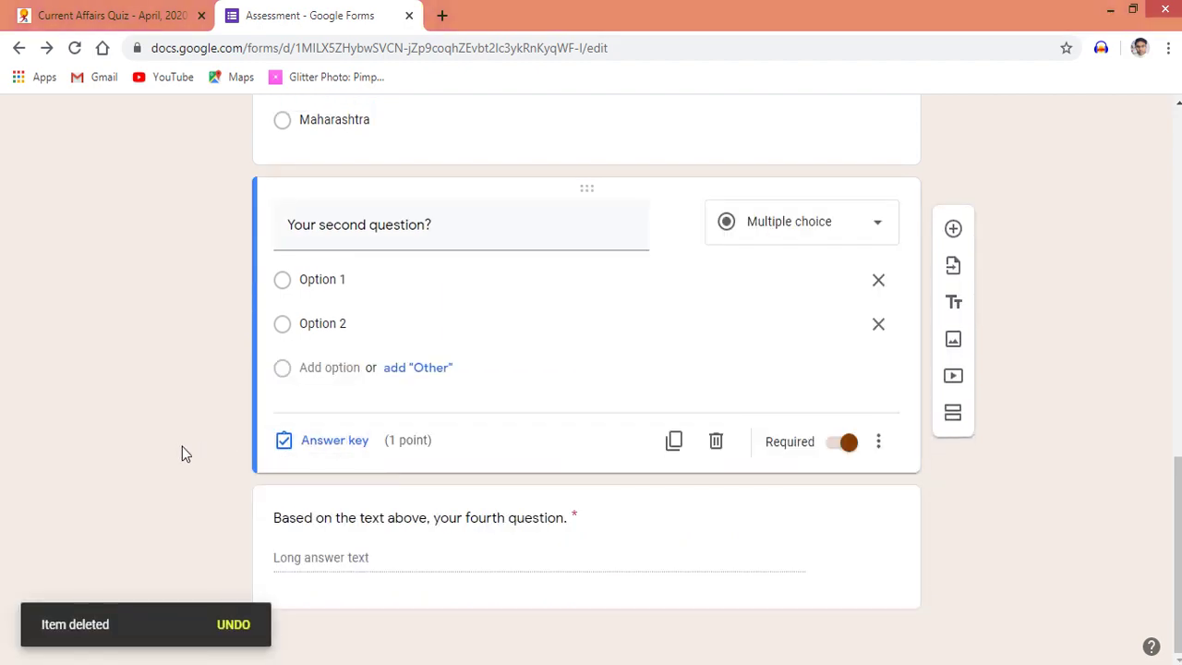
scroll(182, 452, up, 1)
scroll(182, 446, up, 10)
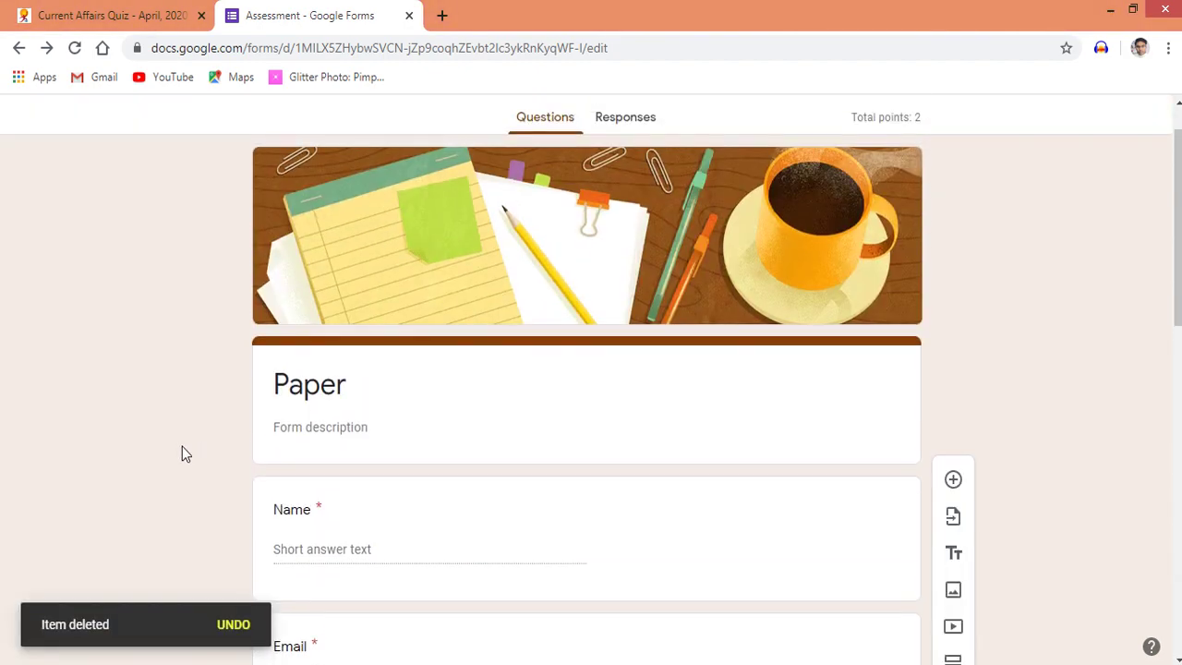
scroll(182, 446, down, 3)
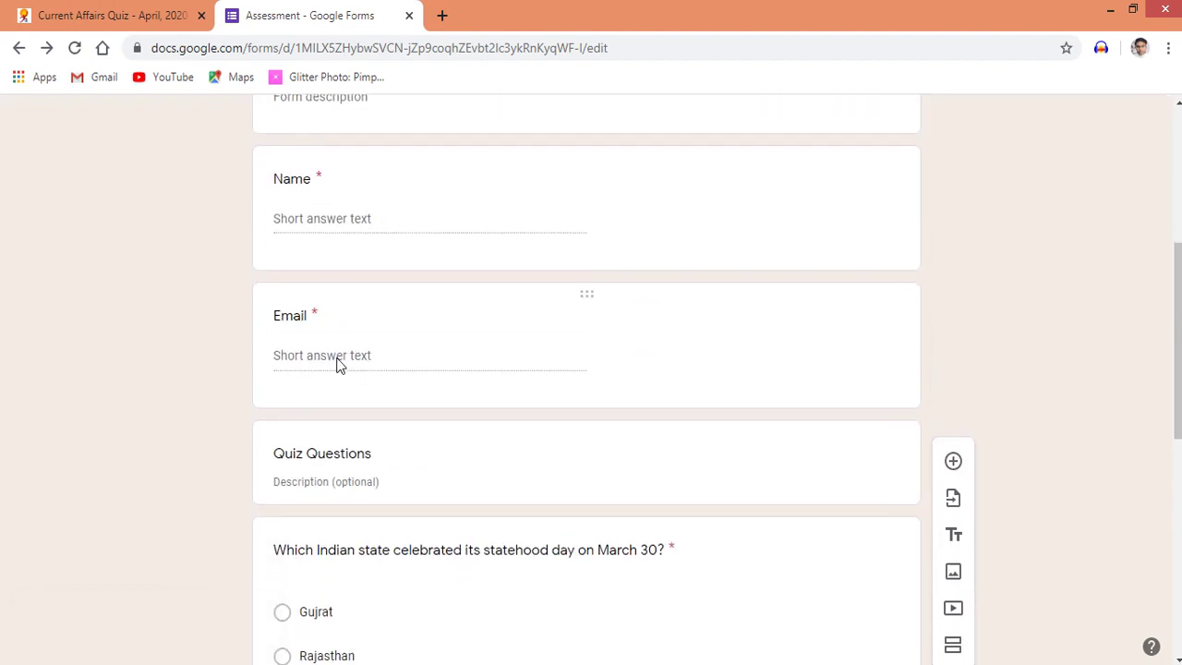
scroll(220, 407, down, 2)
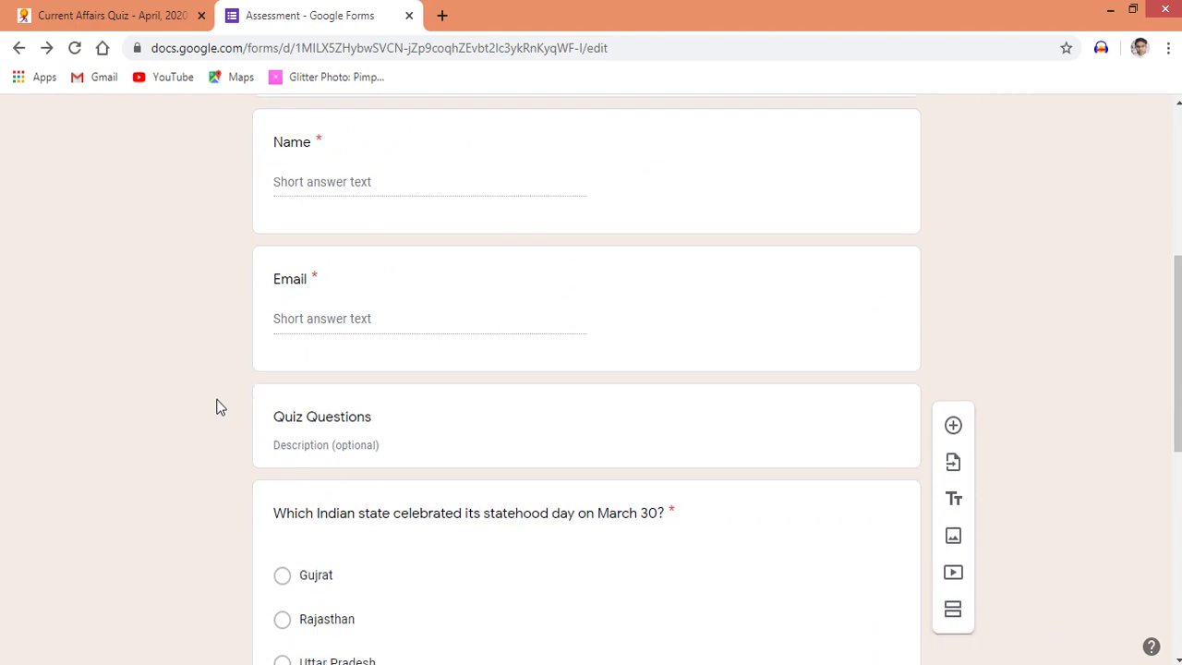
scroll(220, 406, down, 1)
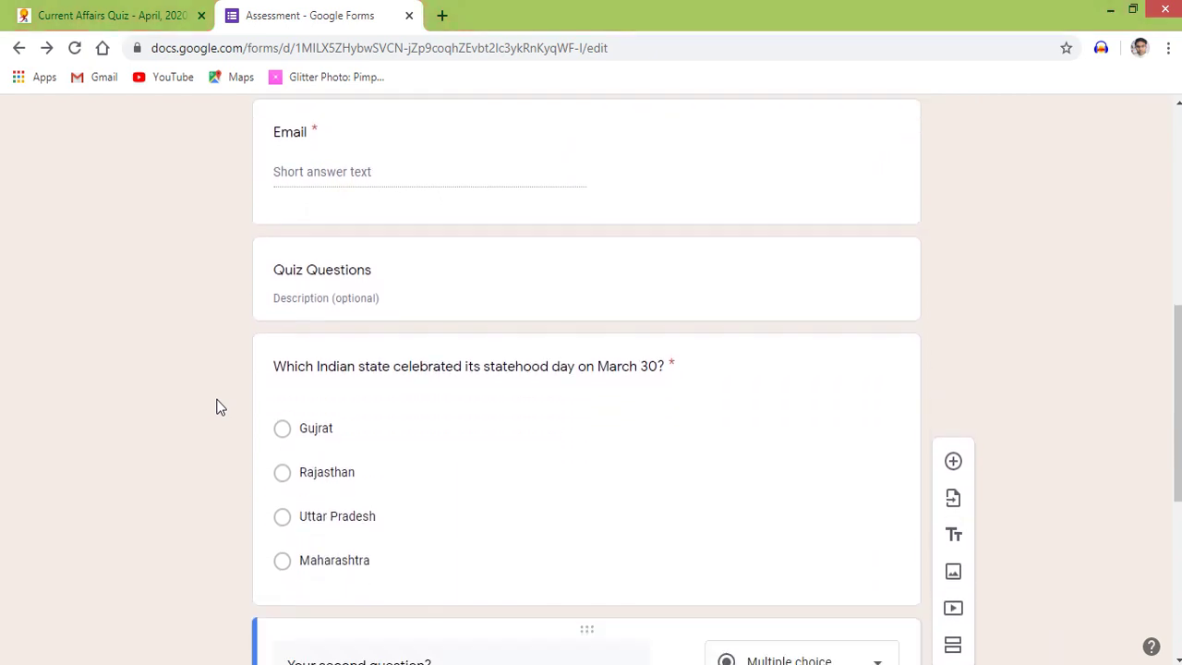
scroll(219, 406, up, 1)
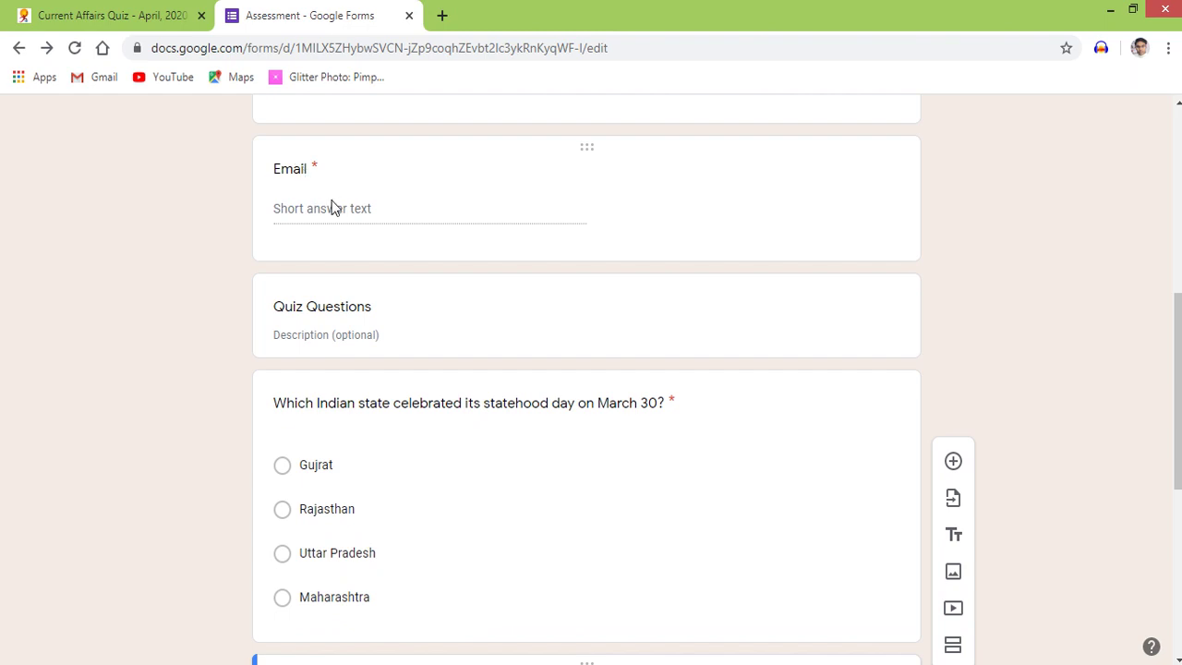
click(335, 201)
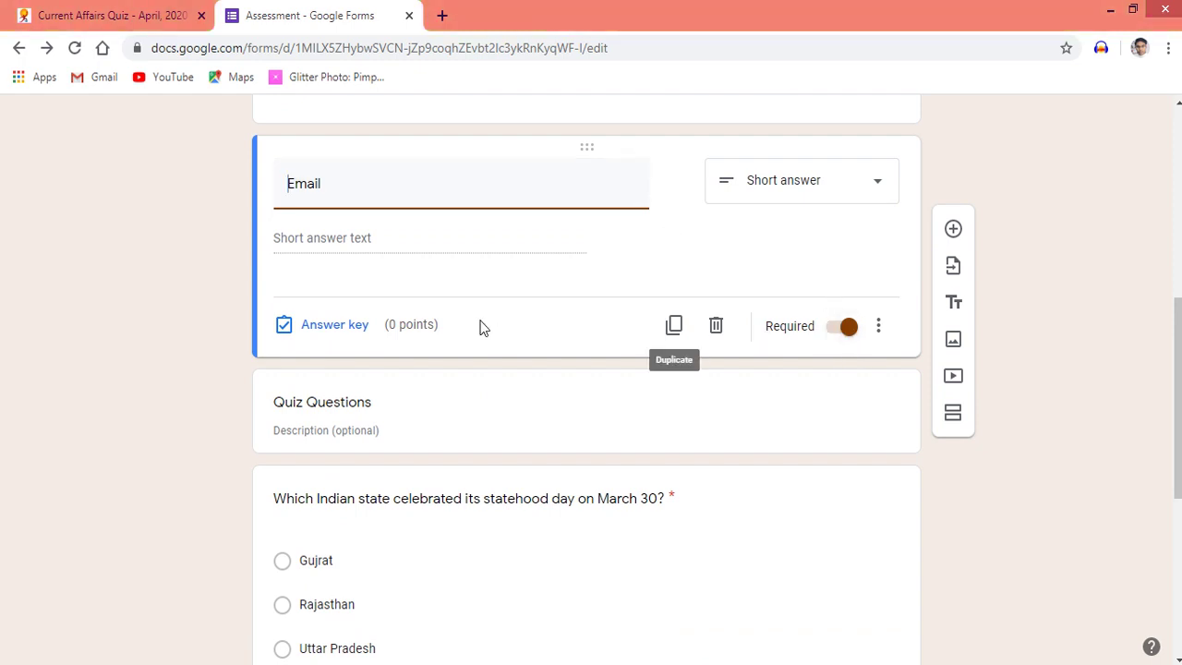
click(192, 282)
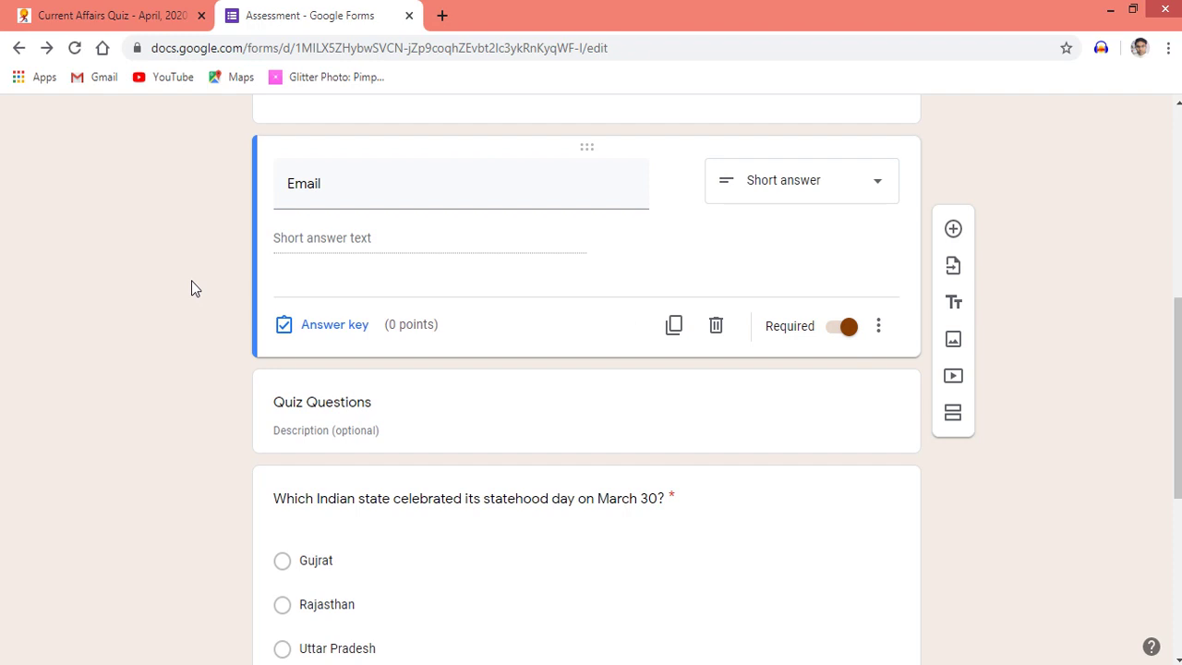
click(545, 537)
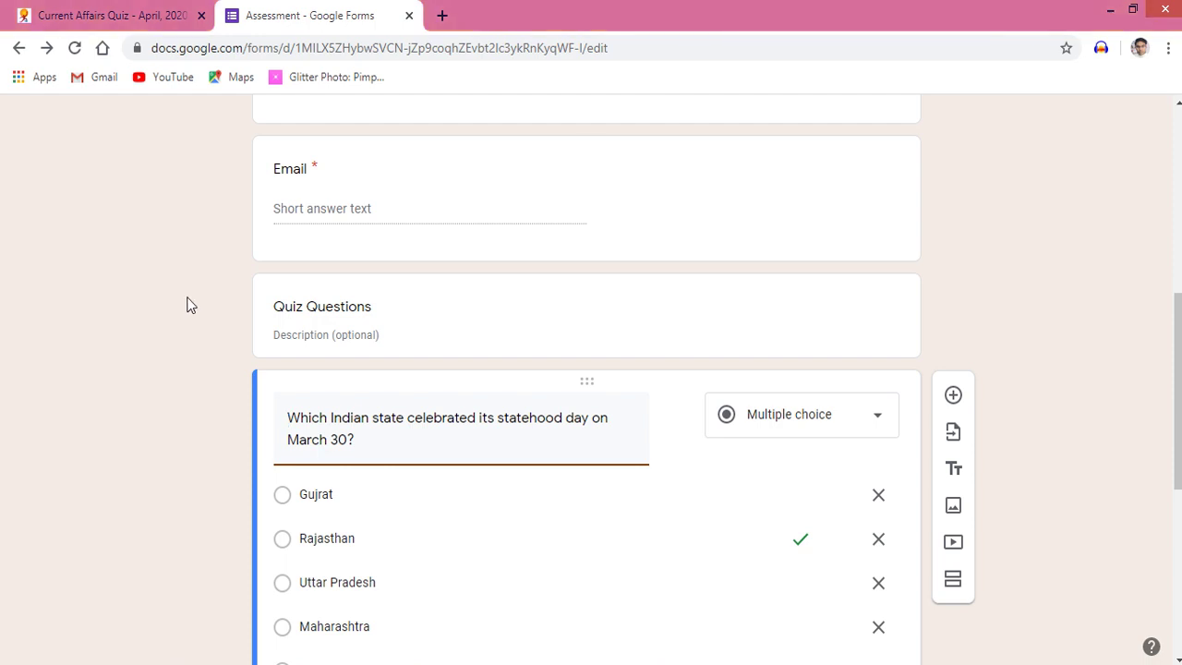
key(End)
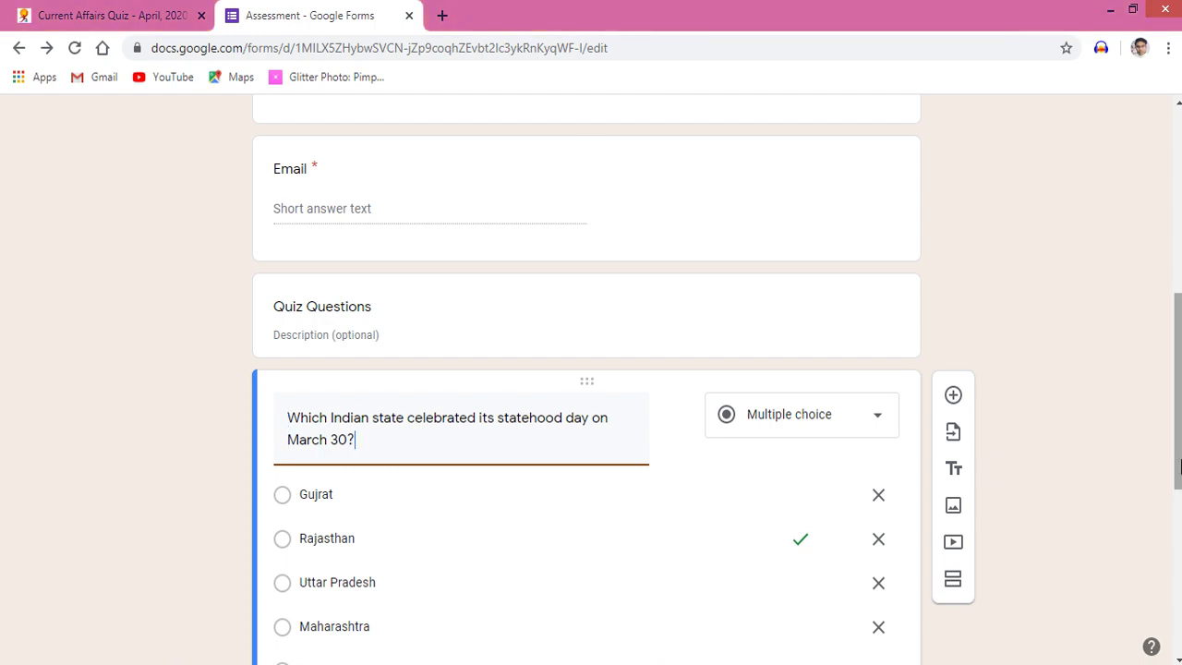
drag(1178, 467, 1178, 633)
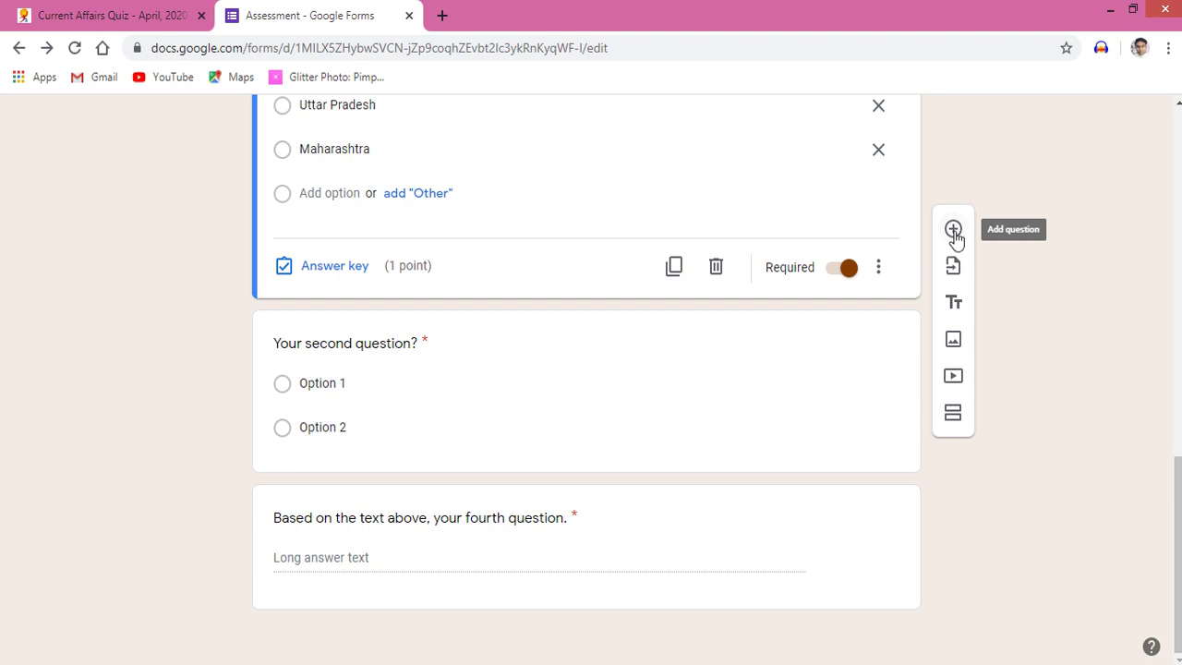
Insert a blank multiple-choice question with Option 1 below the statehood-day question
click(954, 232)
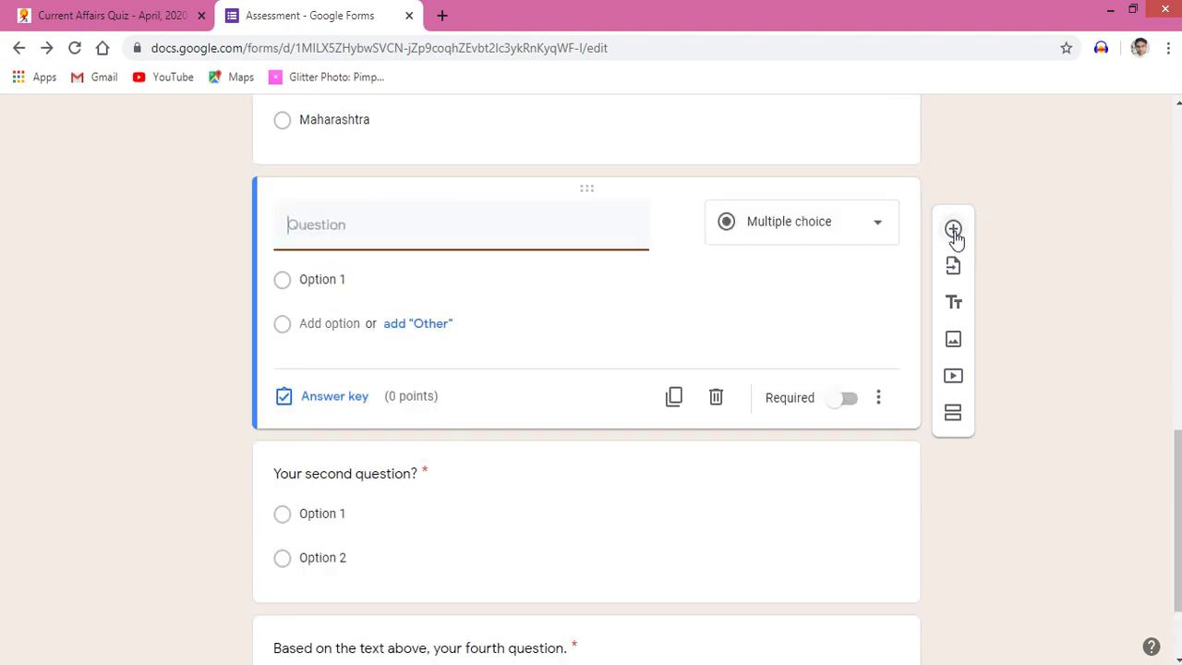
click(169, 326)
scroll(169, 328, up, 10)
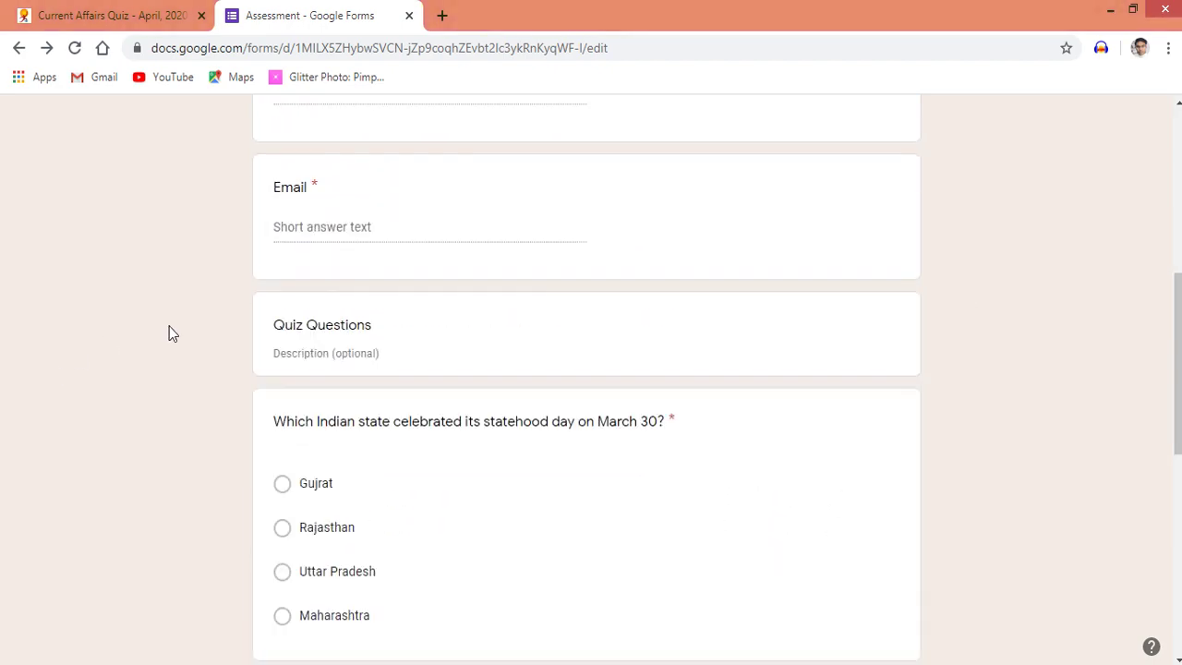
scroll(169, 332, down, 10)
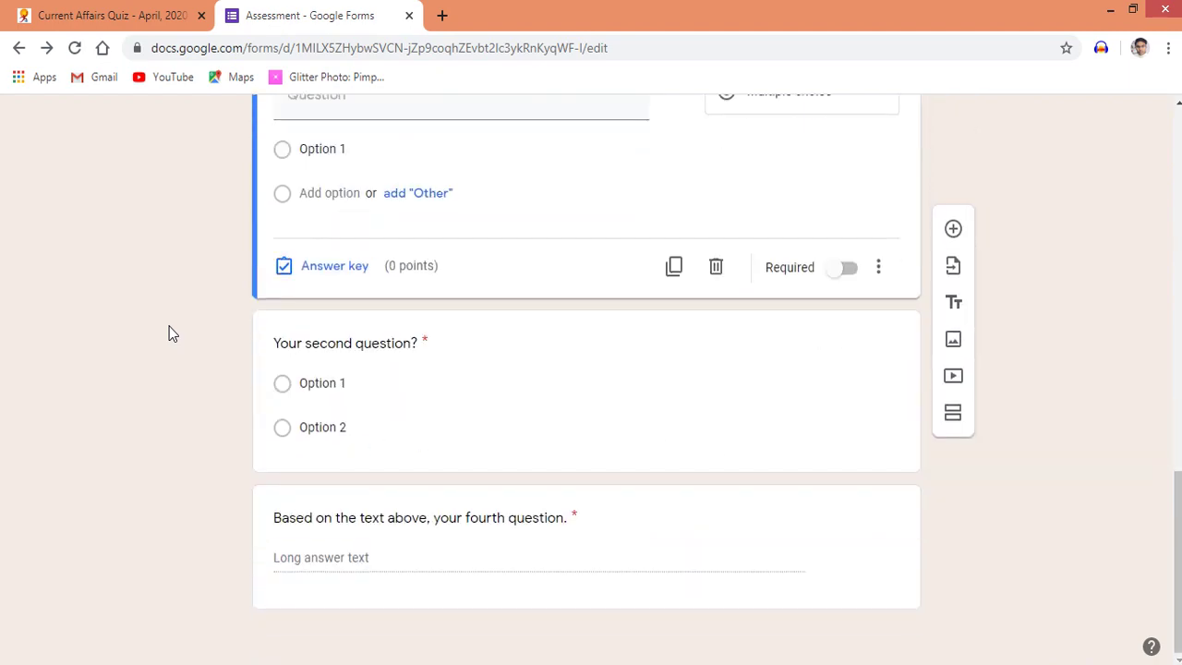
scroll(169, 333, up, 10)
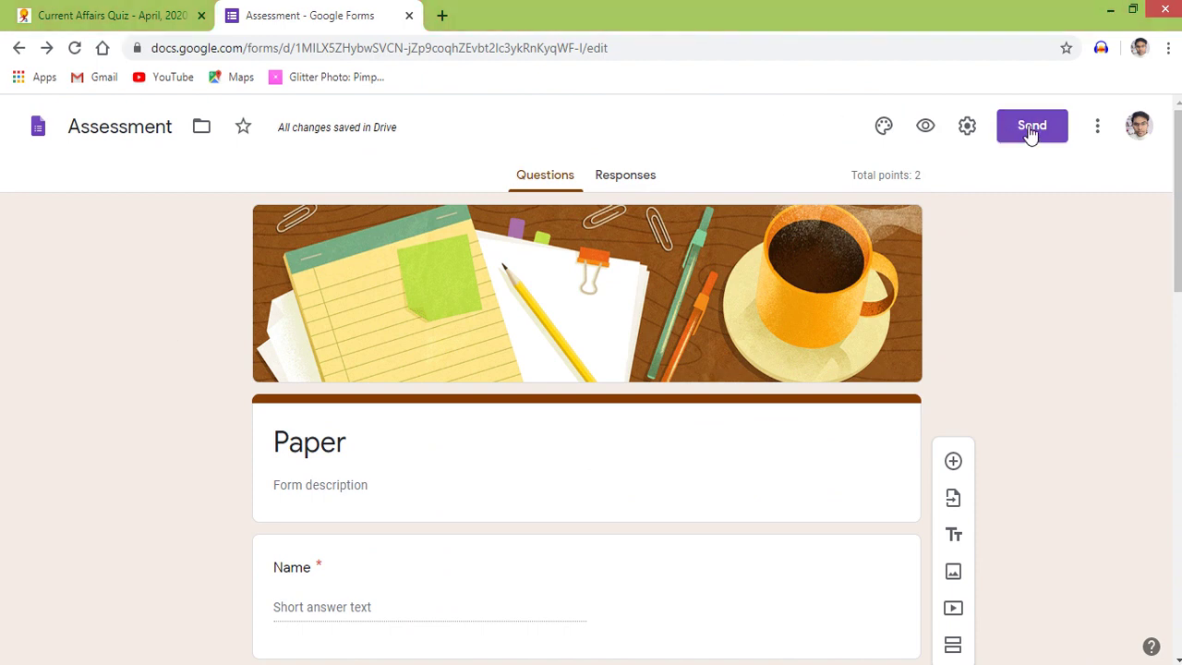
In the form's Settings, turn on Collect email addresses and Response receipts
click(968, 133)
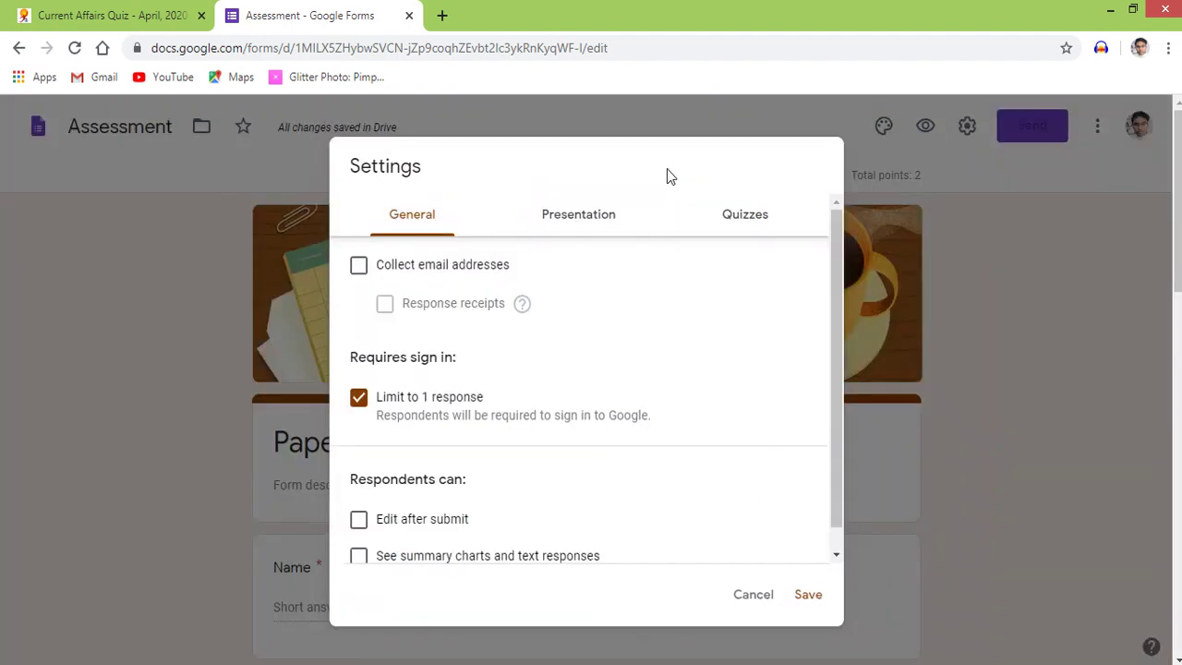
click(359, 268)
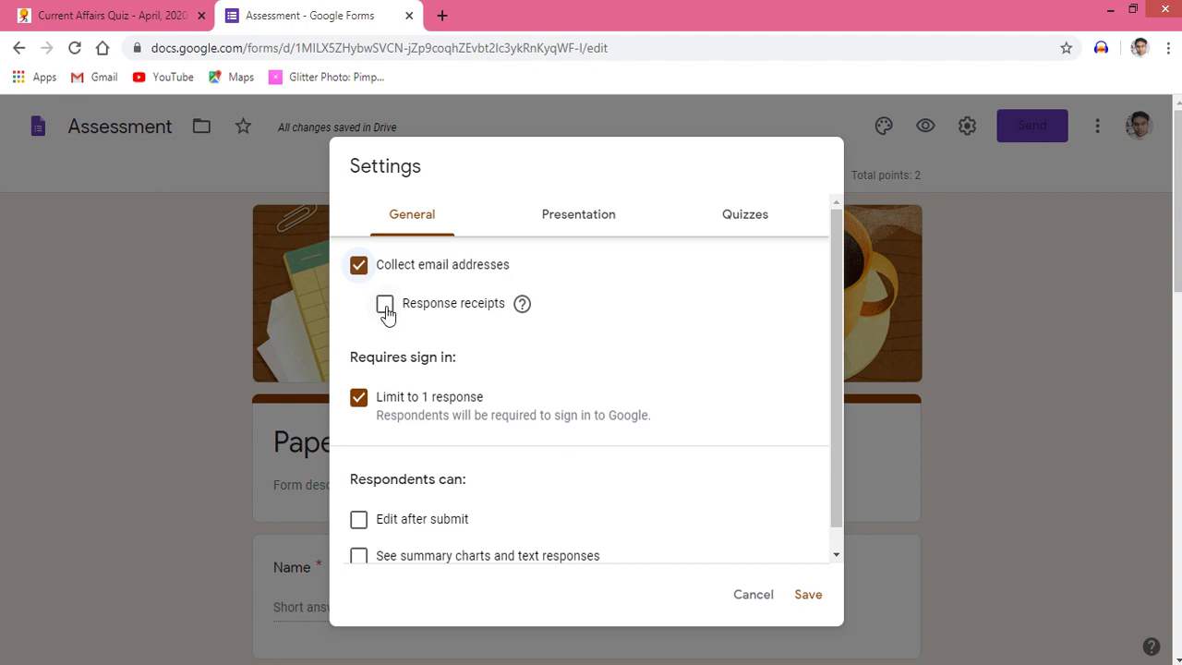
click(386, 308)
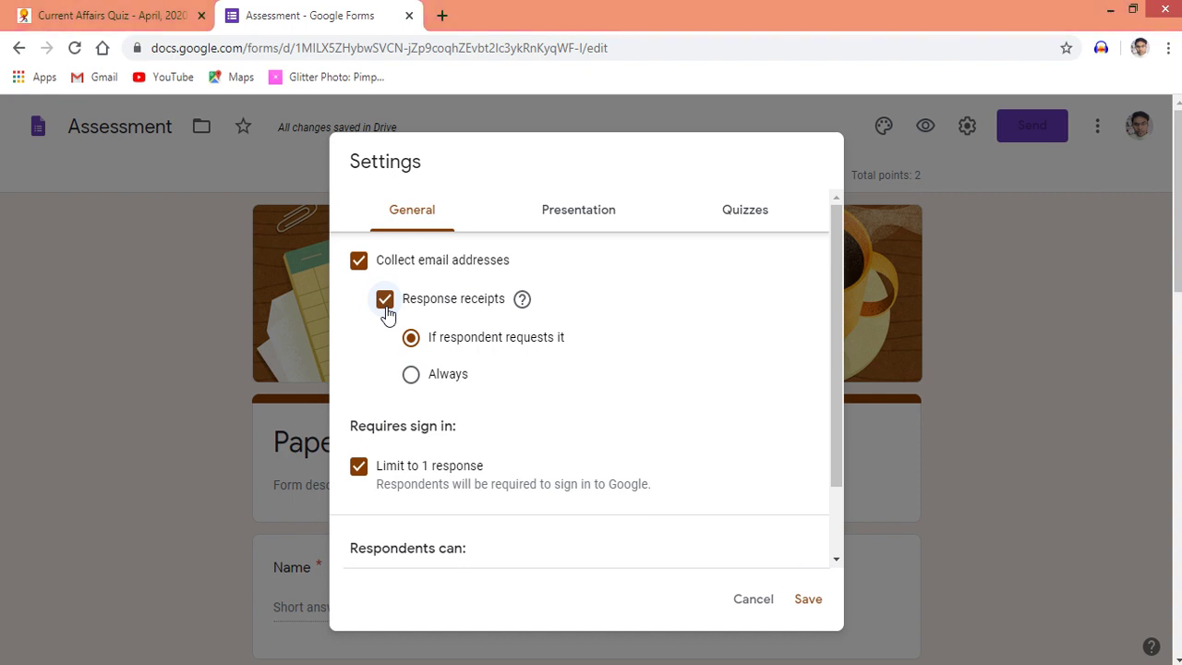
mouse_move(522, 304)
Set response receipts to Always and scroll further down the Settings dialog
click(411, 375)
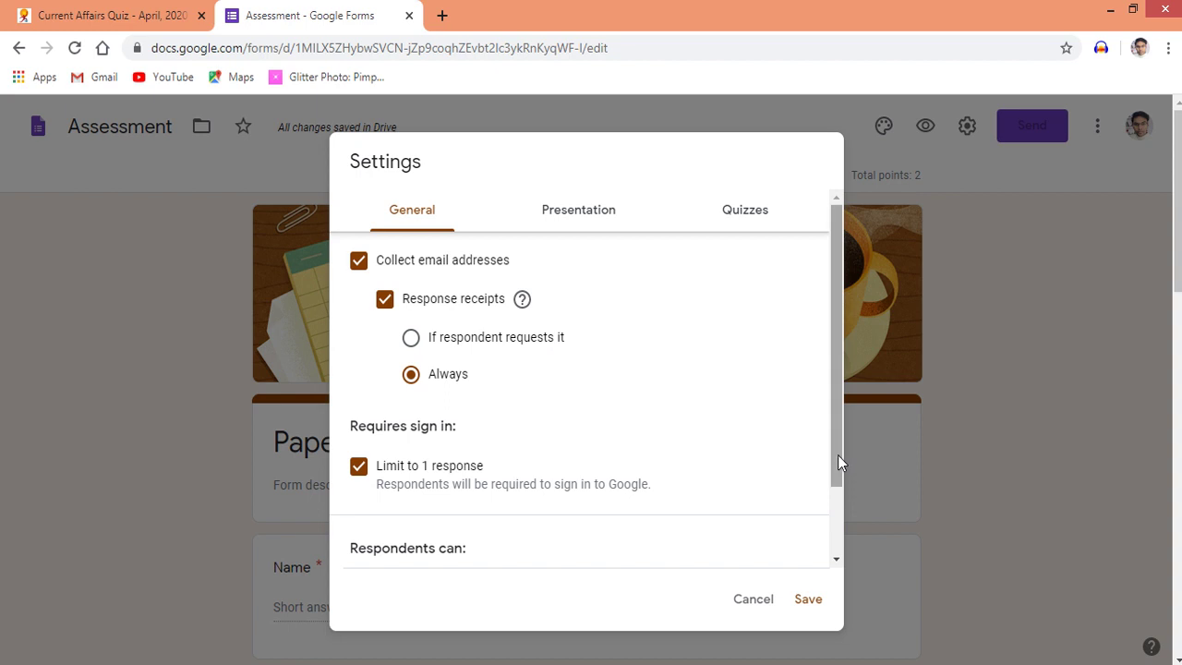
drag(837, 454, 837, 552)
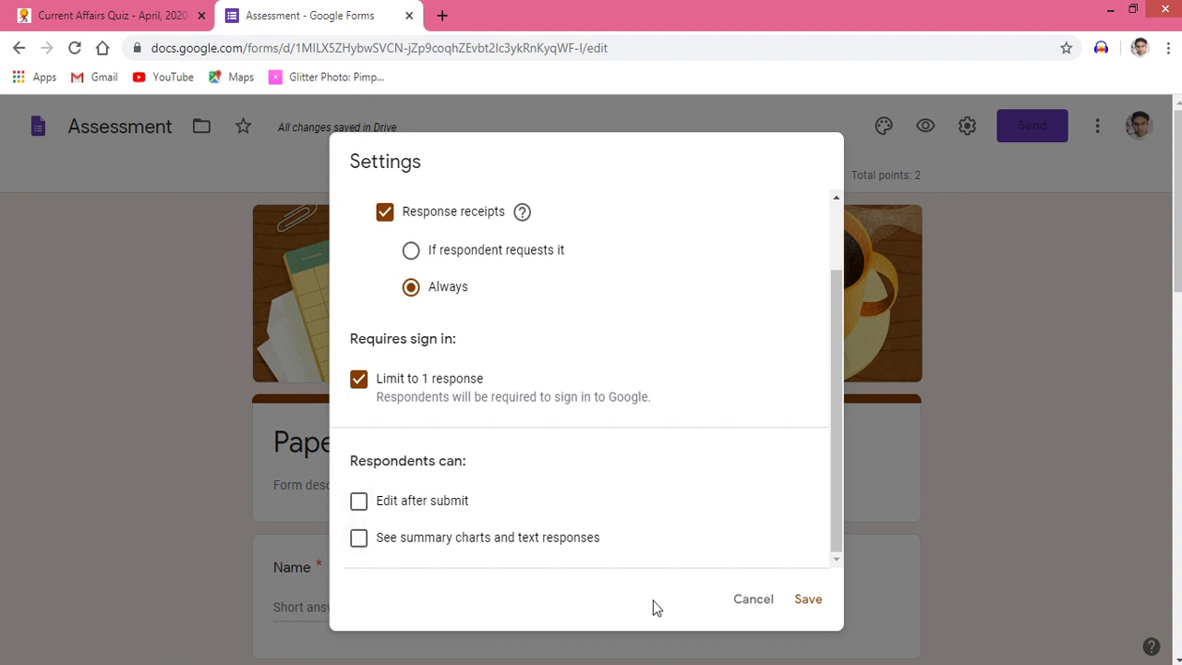
Save the settings, open and close the Customize Theme panel, then open Send form
click(808, 601)
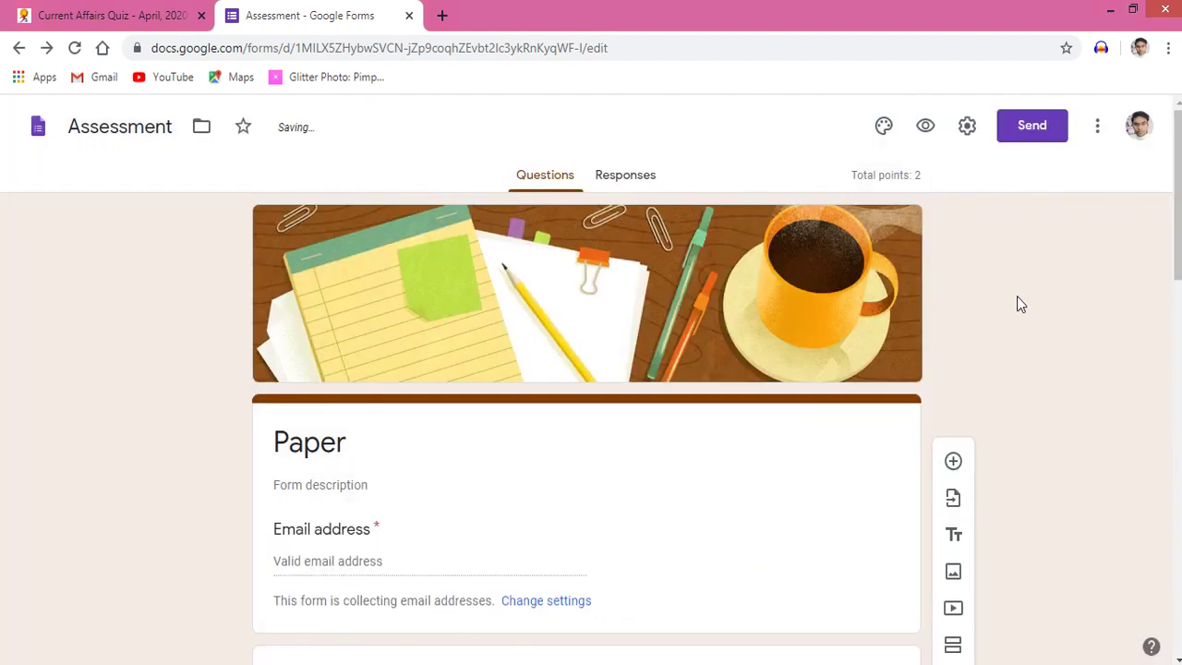
click(884, 130)
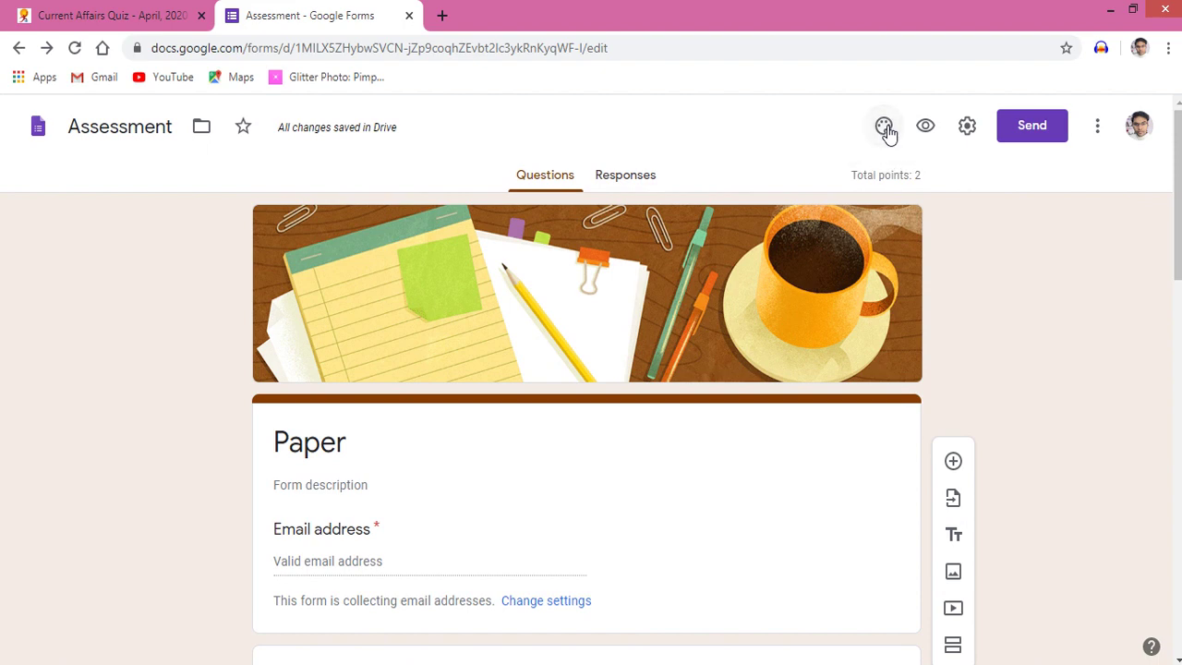
click(884, 131)
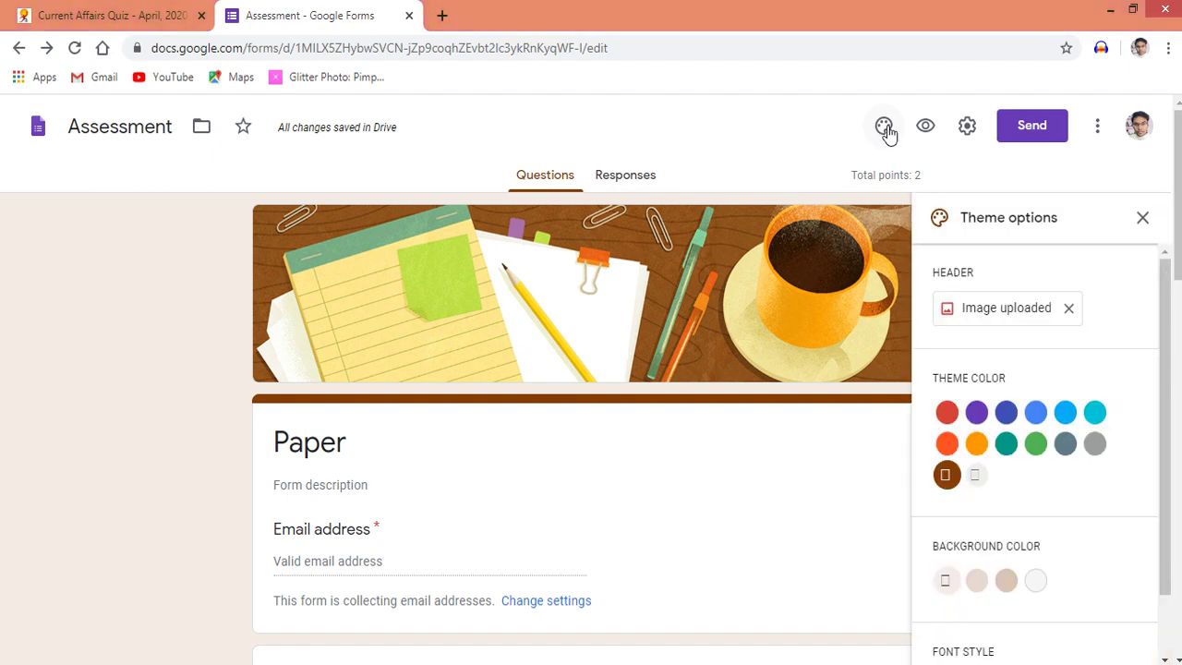
click(1143, 220)
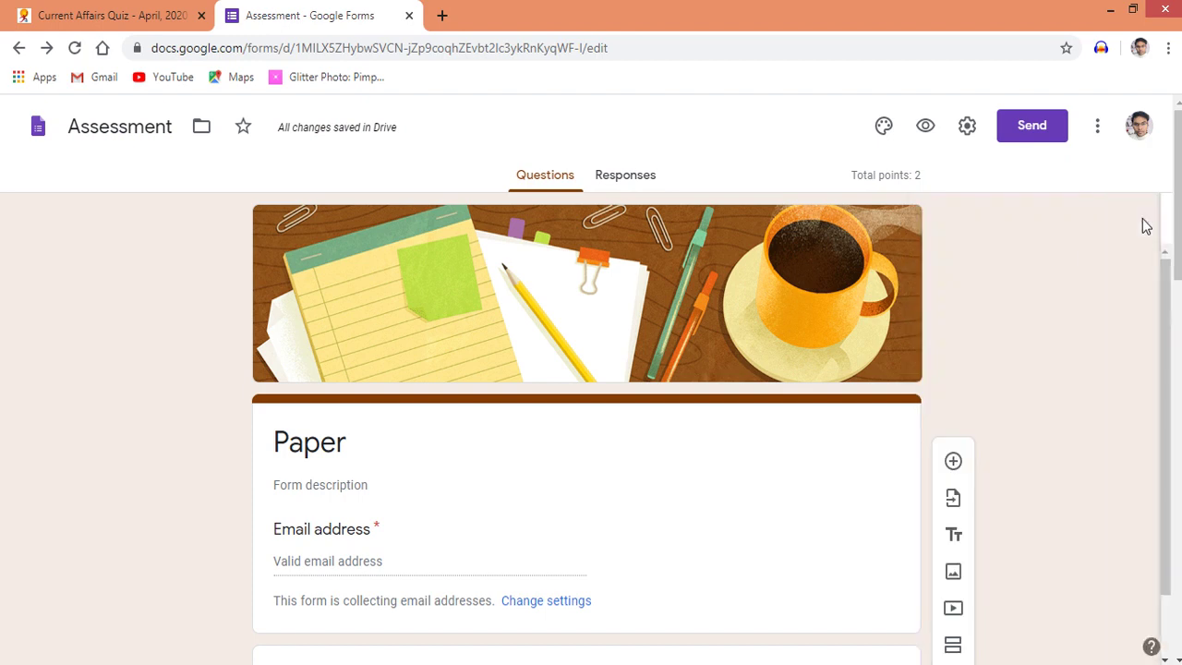
click(1032, 132)
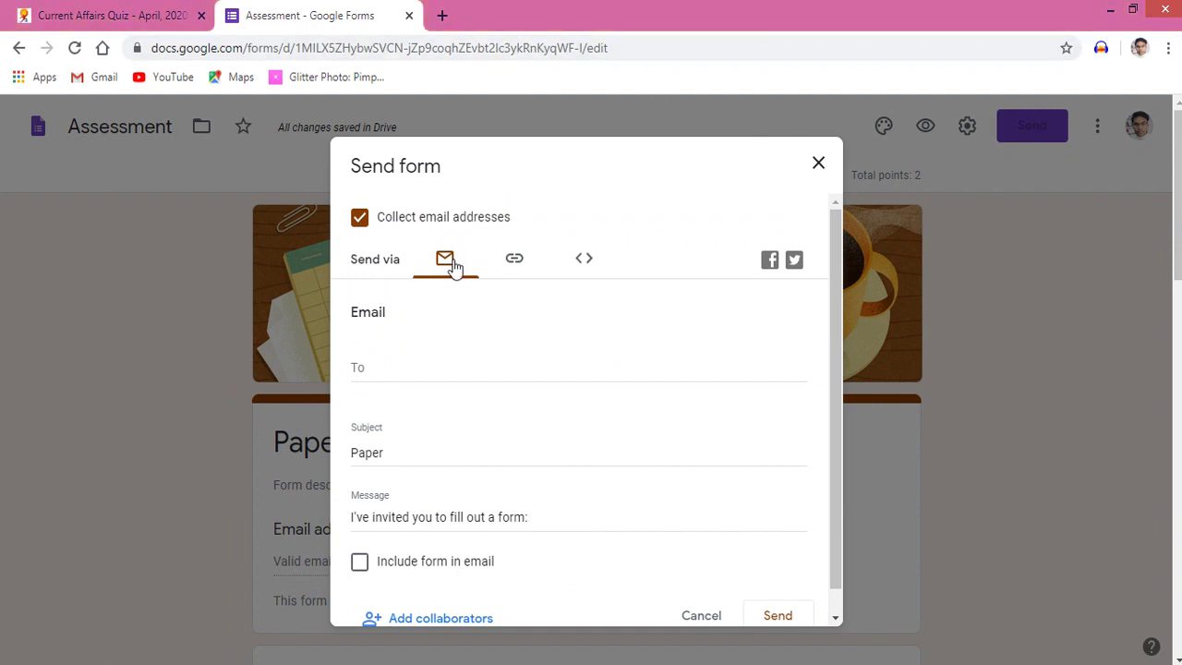
Show the form's shareable link, shorten it, and copy it to the clipboard
click(515, 263)
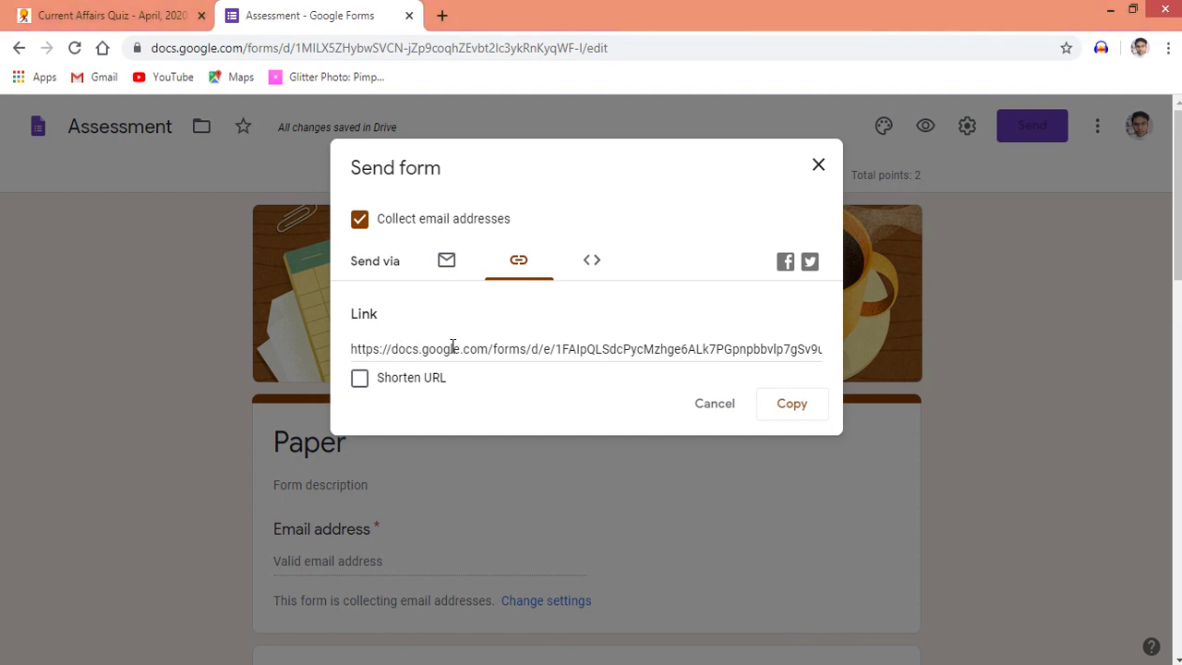
click(360, 383)
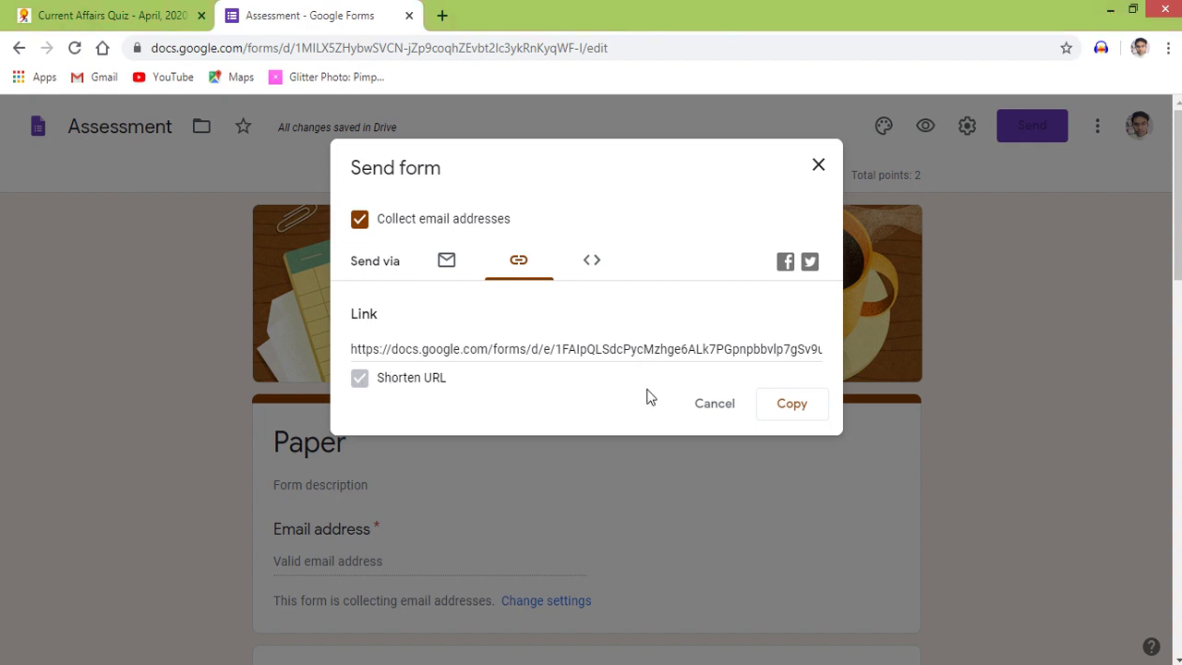
click(793, 409)
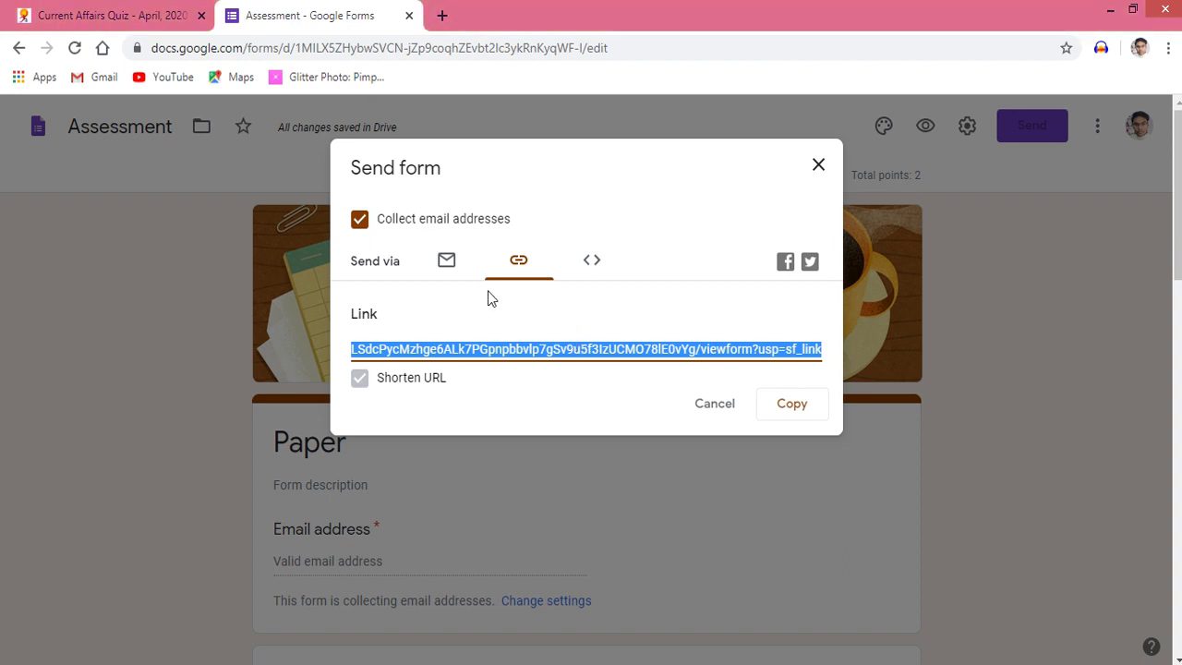
click(445, 261)
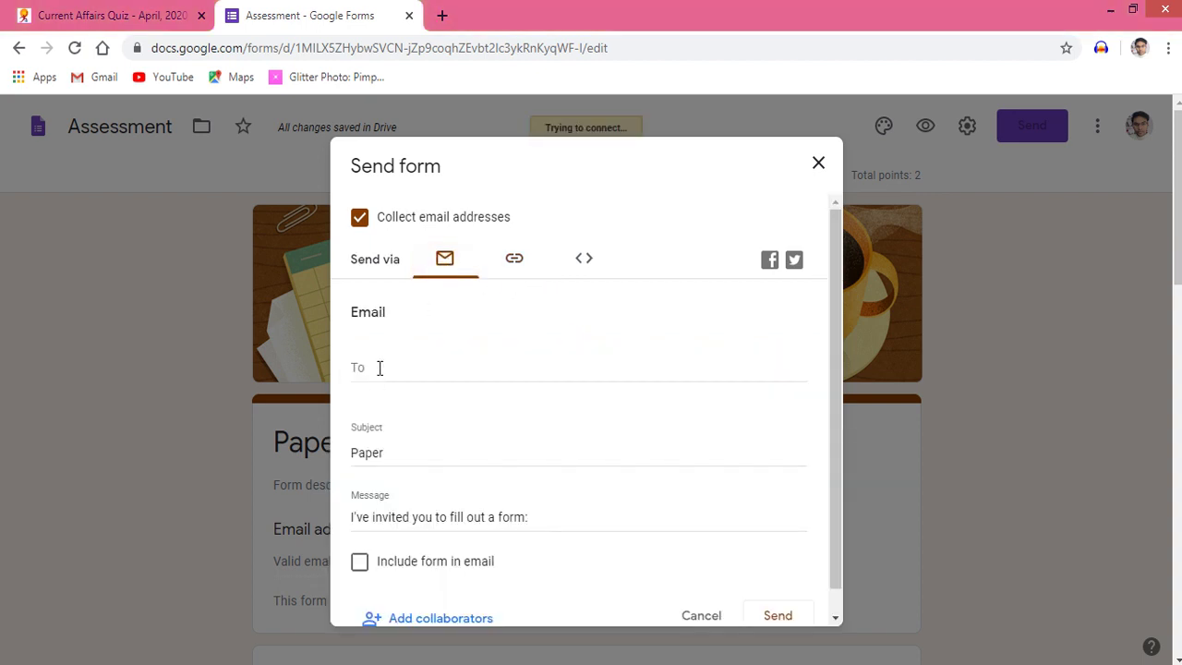
Enter the recipient's e-mail address in the To field, then return to the link view
click(381, 366)
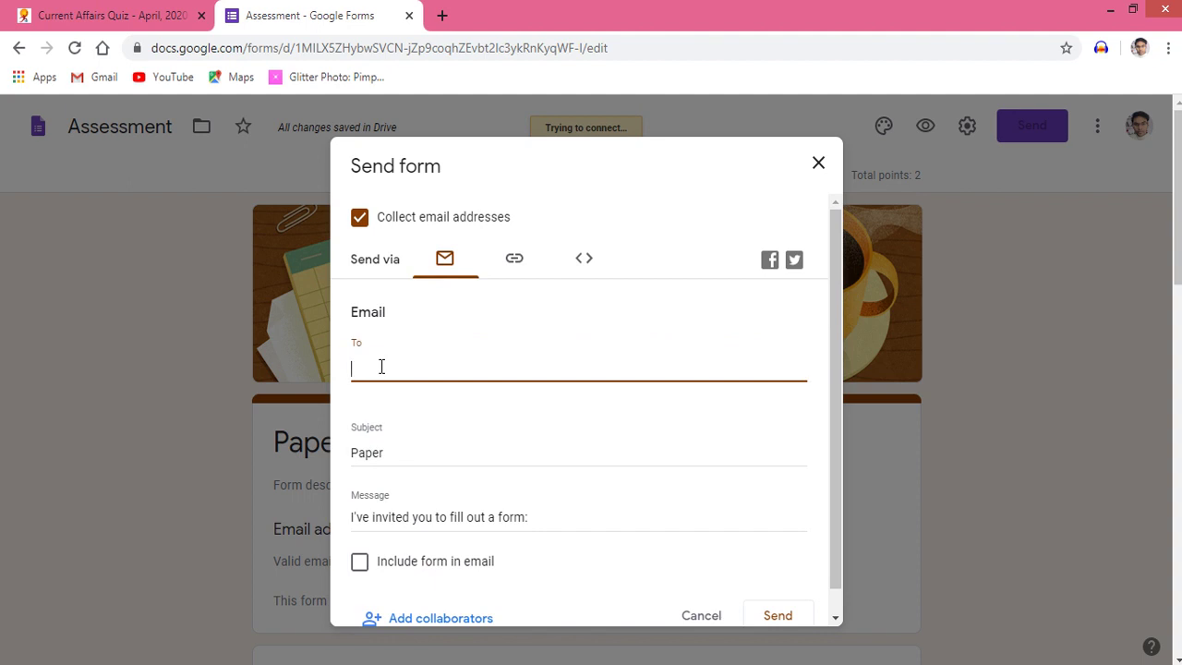
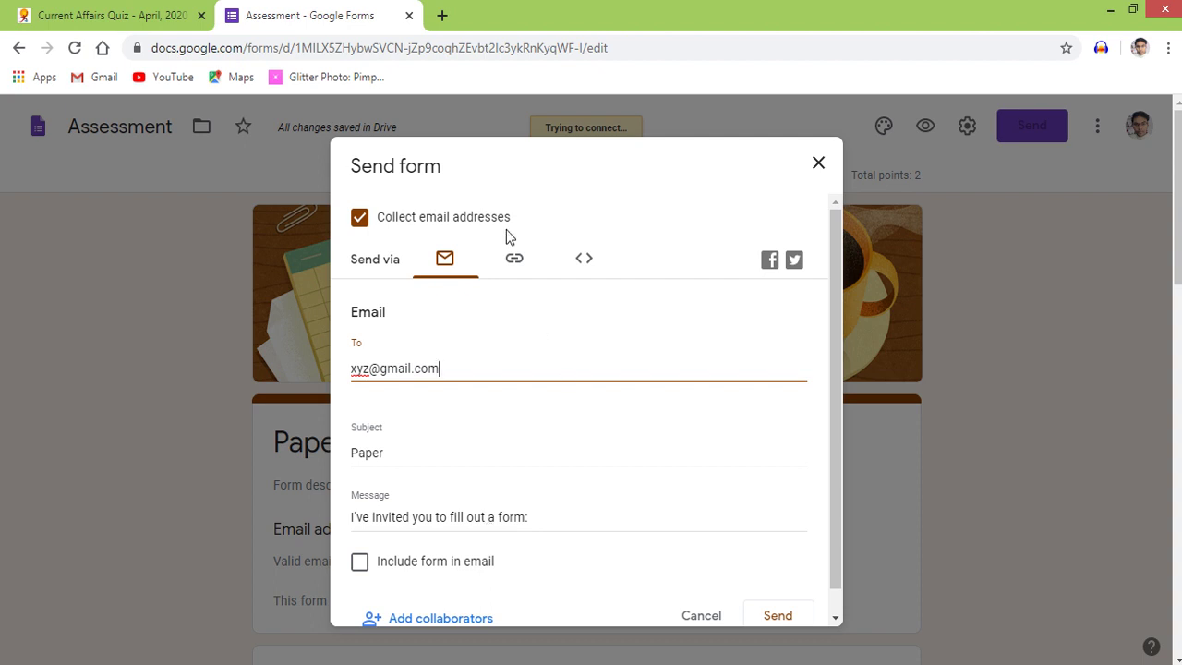
click(514, 263)
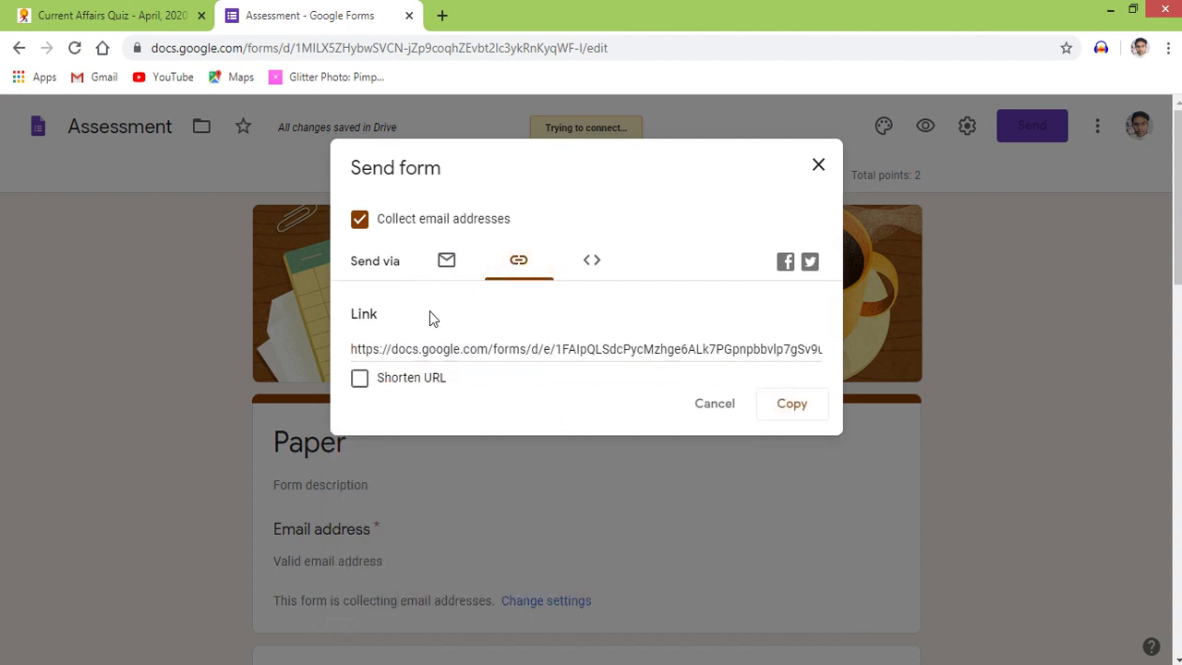
Shorten and copy the form link, briefly open a new browser tab, then cancel Send form
click(359, 378)
click(791, 404)
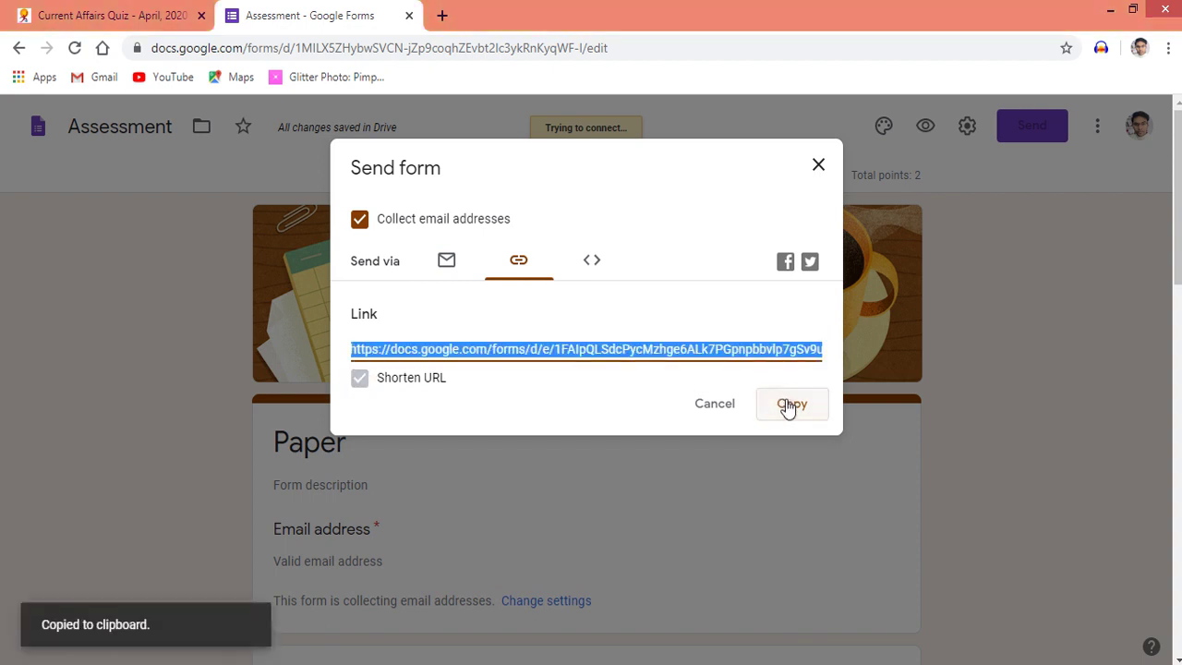
click(441, 15)
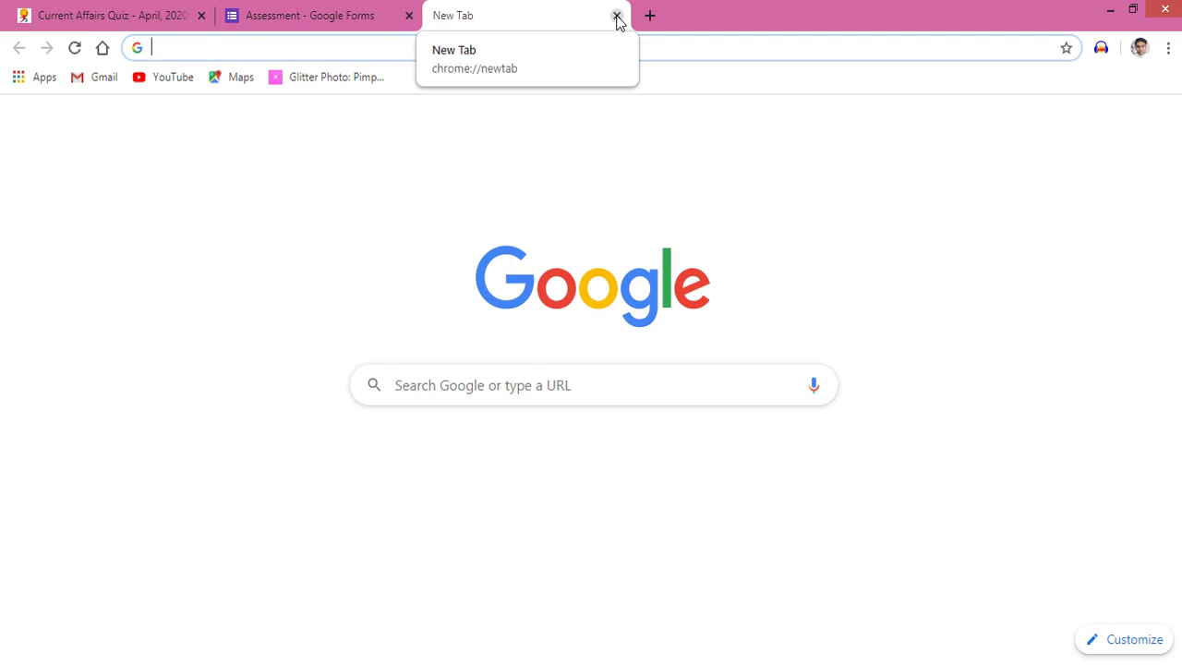
click(617, 17)
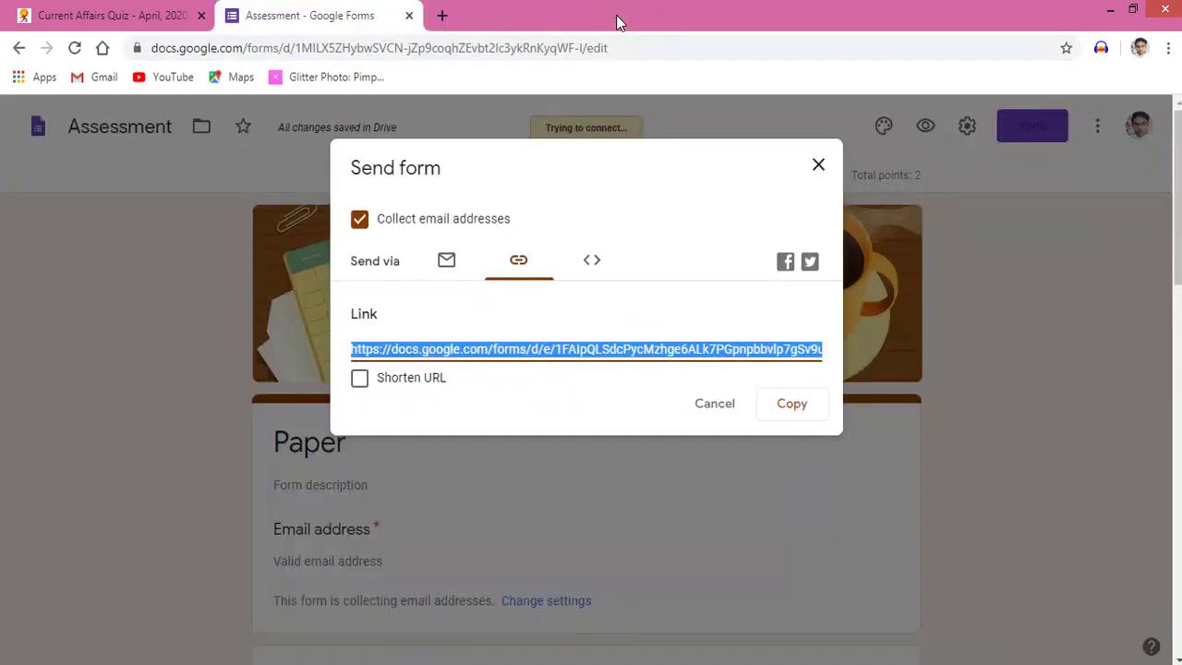
click(717, 408)
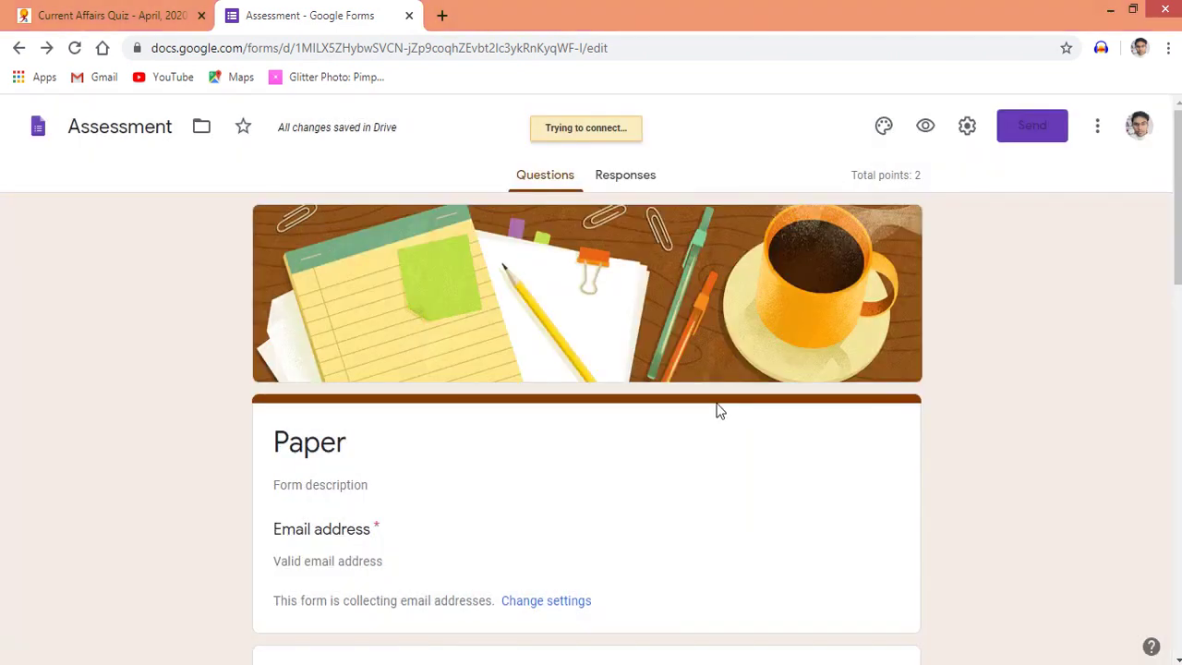